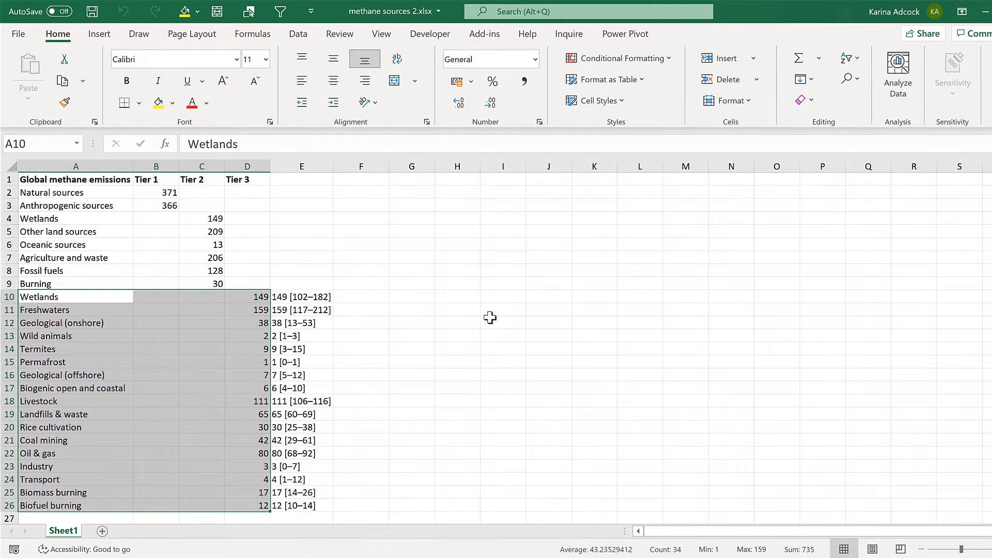
# Insert a doughnut chart from the source names and tier values in A2:D26.
pyautogui.moveTo(52, 192); pyautogui.dragTo(264, 505)
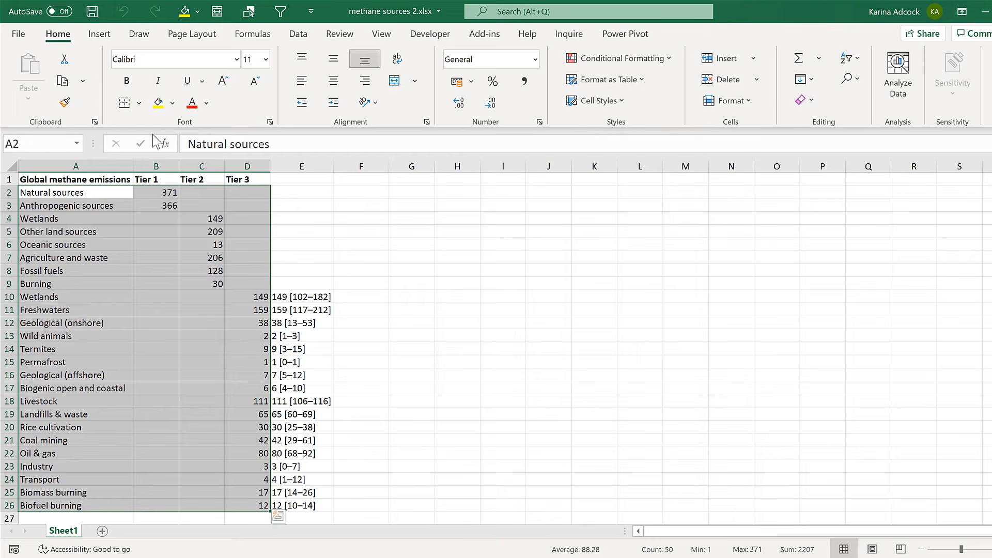
pyautogui.click(99, 34)
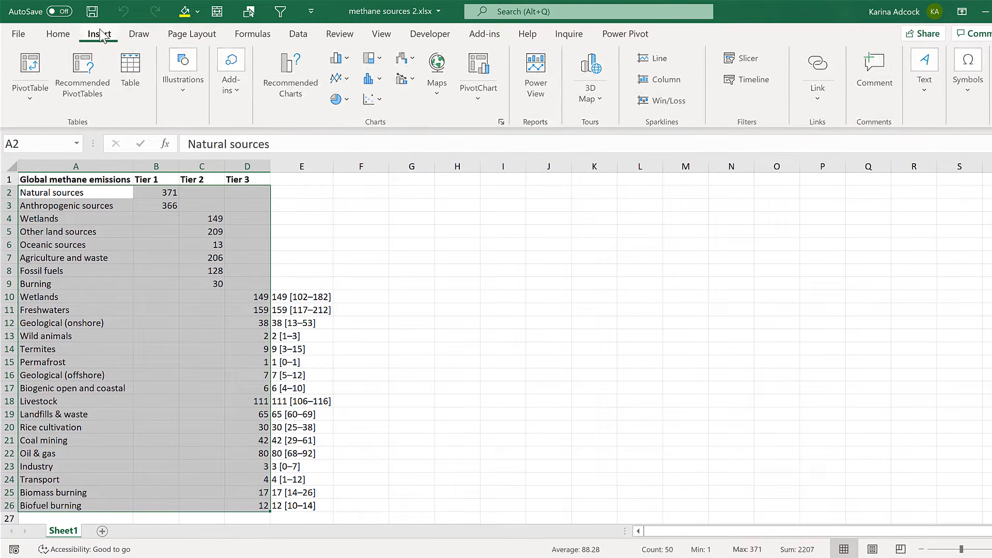
pyautogui.click(336, 99)
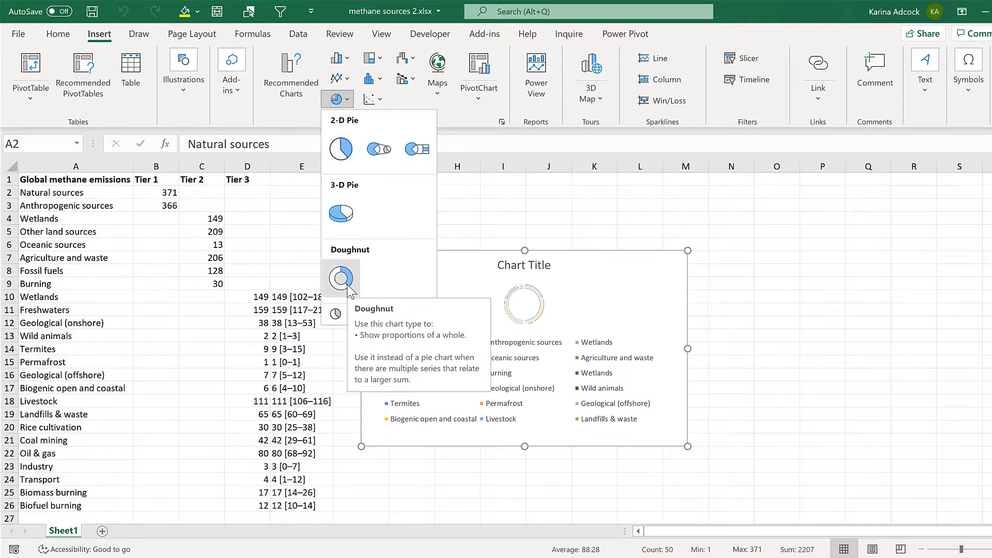
pyautogui.click(348, 287)
# Move and enlarge the chart to span columns G to O down to row 26, and delete its legend.
pyautogui.moveTo(445, 250); pyautogui.dragTo(480, 177)
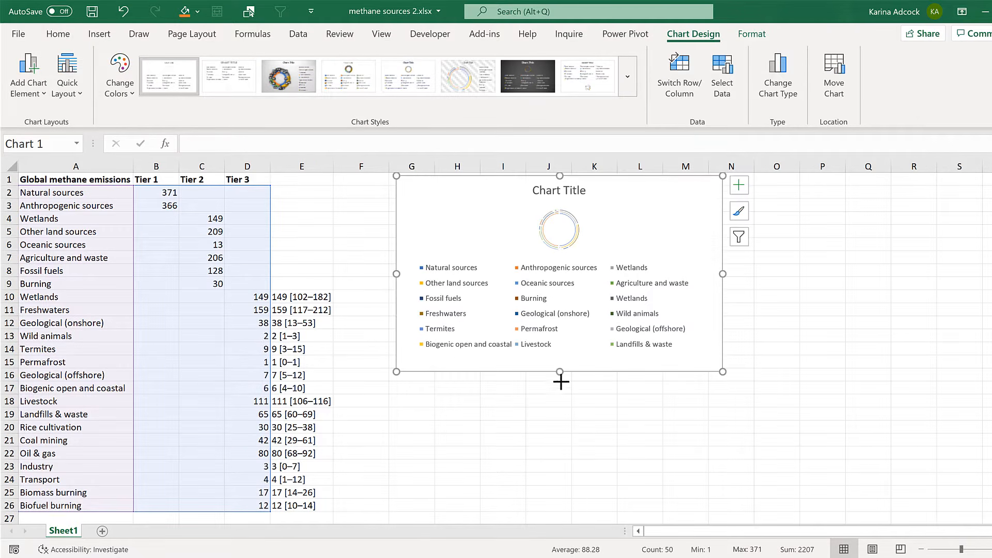
pyautogui.moveTo(560, 373); pyautogui.dragTo(533, 519)
pyautogui.moveTo(723, 347); pyautogui.dragTo(784, 348)
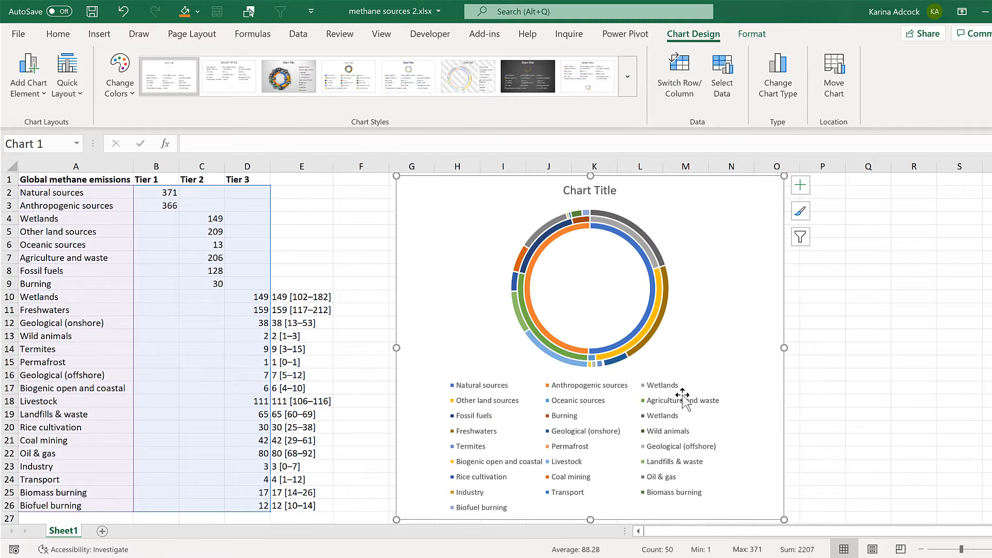
pyautogui.click(671, 409)
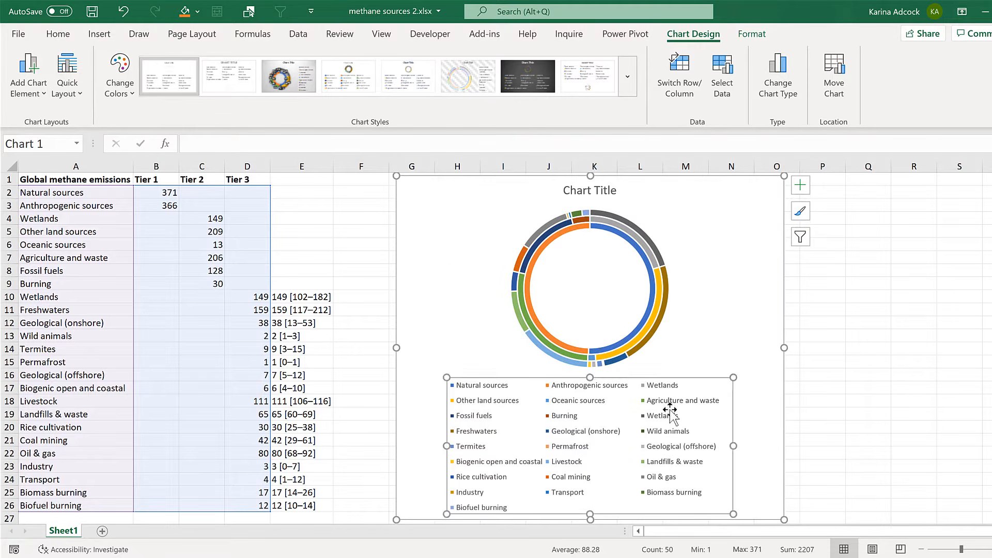
pyautogui.press('Delete')
# Set the doughnut hole size of the chart's rings to 0%.
pyautogui.click(608, 244)
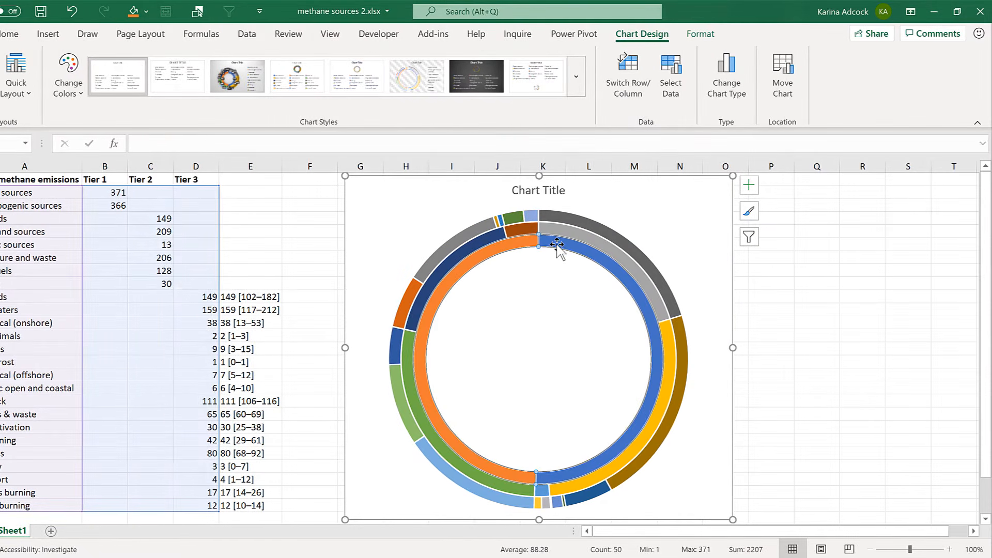
pyautogui.doubleClick(557, 246)
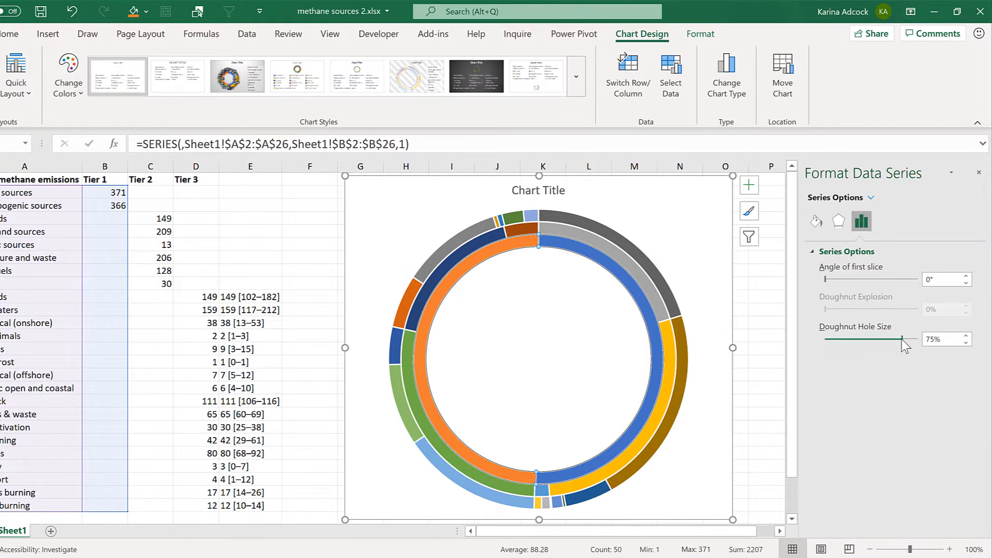
pyautogui.moveTo(902, 339); pyautogui.dragTo(806, 343)
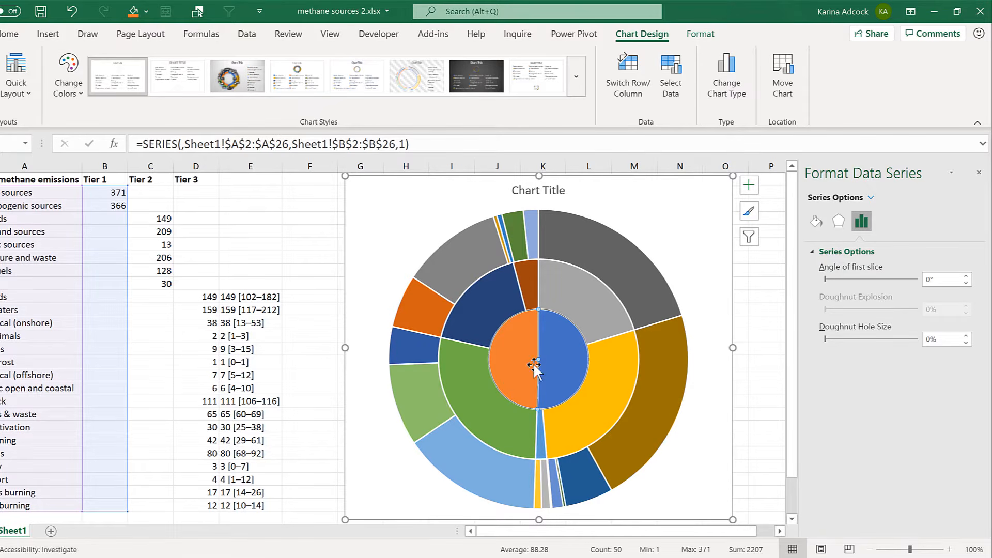
pyautogui.moveTo(535, 368)
pyautogui.moveTo(558, 382)
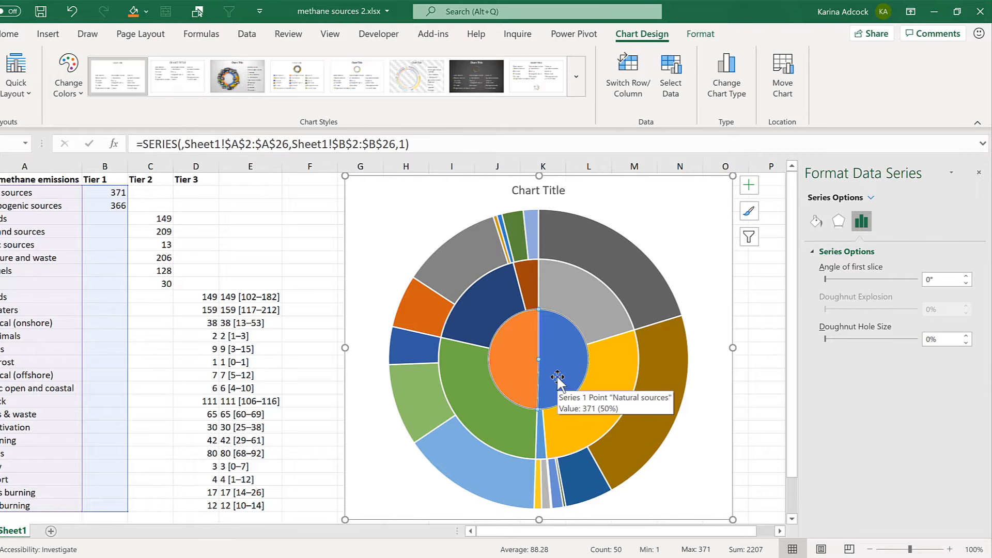
pyautogui.moveTo(468, 327)
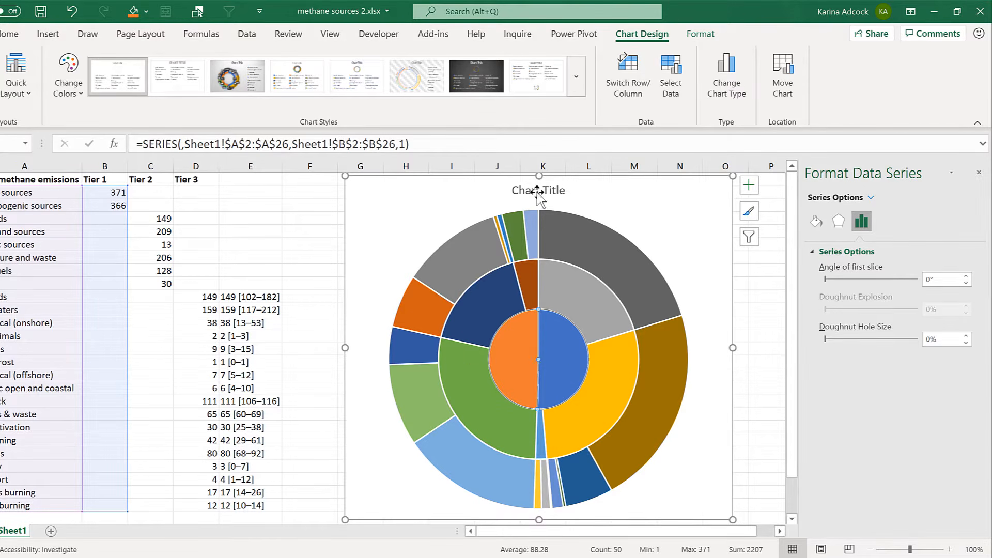
# Link the chart title to cell A1 with the formula =Sheet1!$A$1.
pyautogui.click(517, 190)
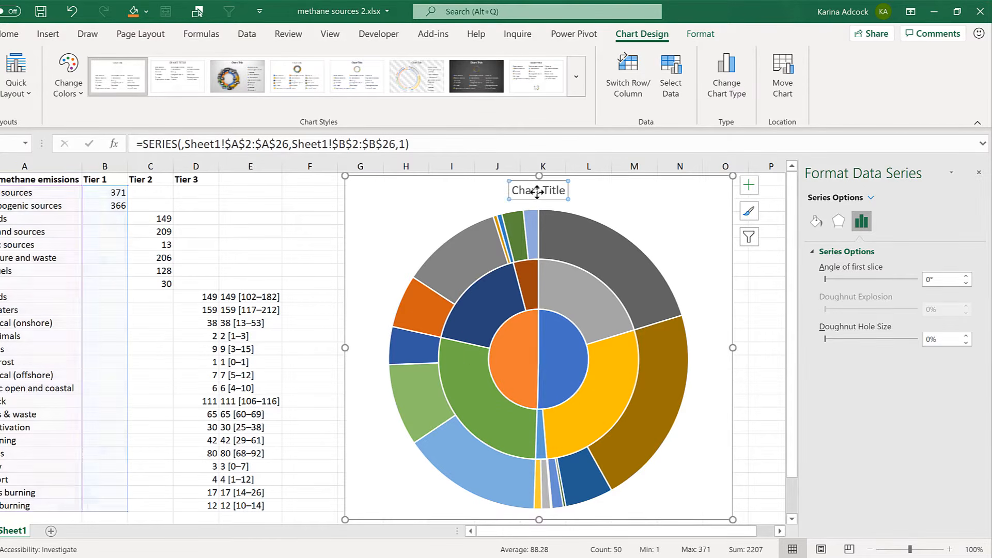
pyautogui.click(367, 144)
pyautogui.write('=')
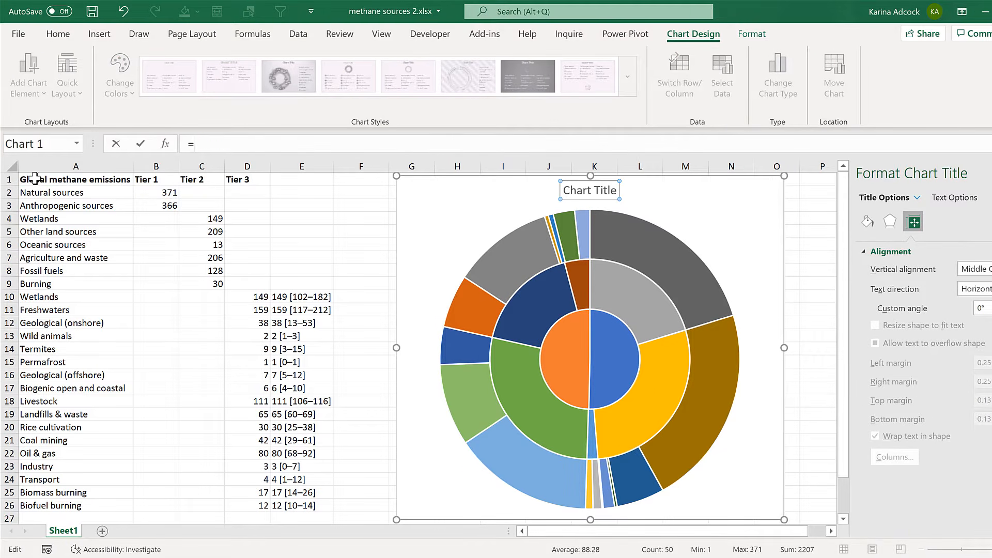
pyautogui.click(34, 179)
pyautogui.press('Return')
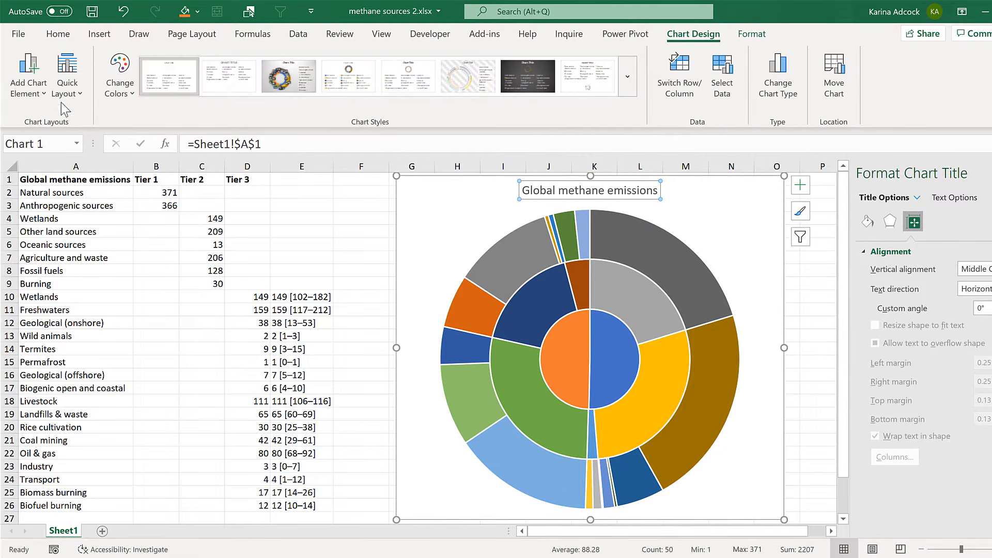
# Format the chart title as bold black text at size 18.
pyautogui.click(58, 34)
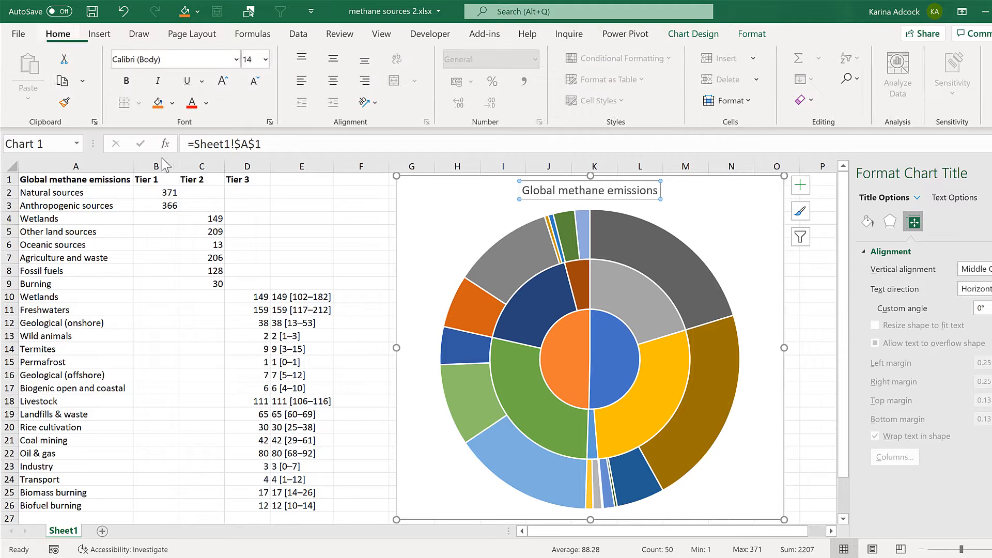
pyautogui.click(137, 88)
pyautogui.click(207, 103)
pyautogui.click(219, 126)
pyautogui.click(223, 81)
pyautogui.click(223, 81)
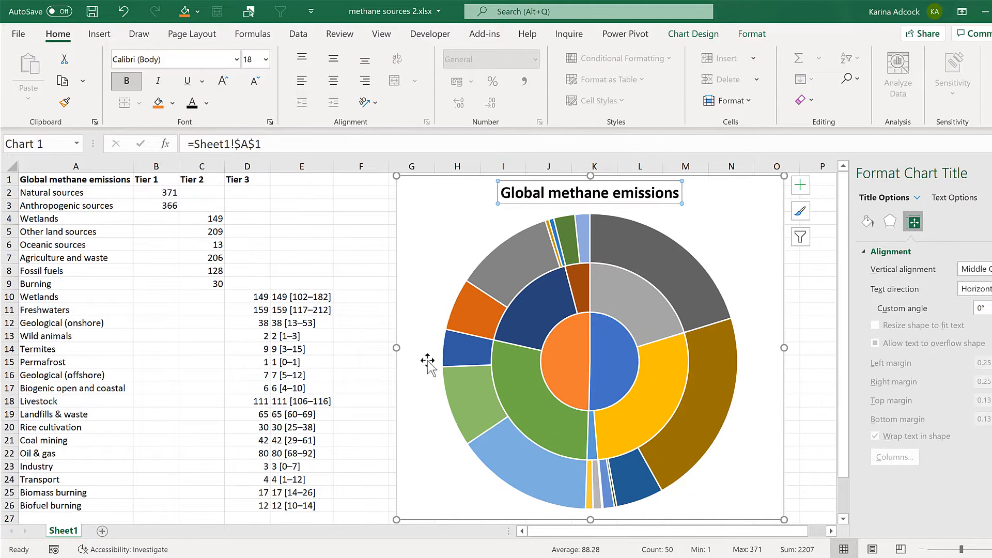
# Give the chart area a solid black border and deselect the chart.
pyautogui.click(452, 181)
pyautogui.click(868, 221)
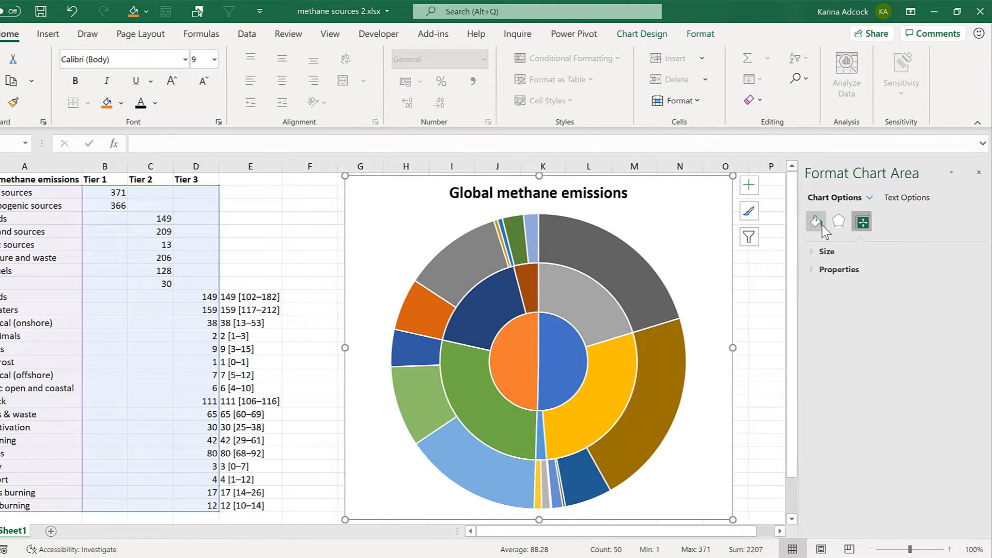
pyautogui.click(858, 270)
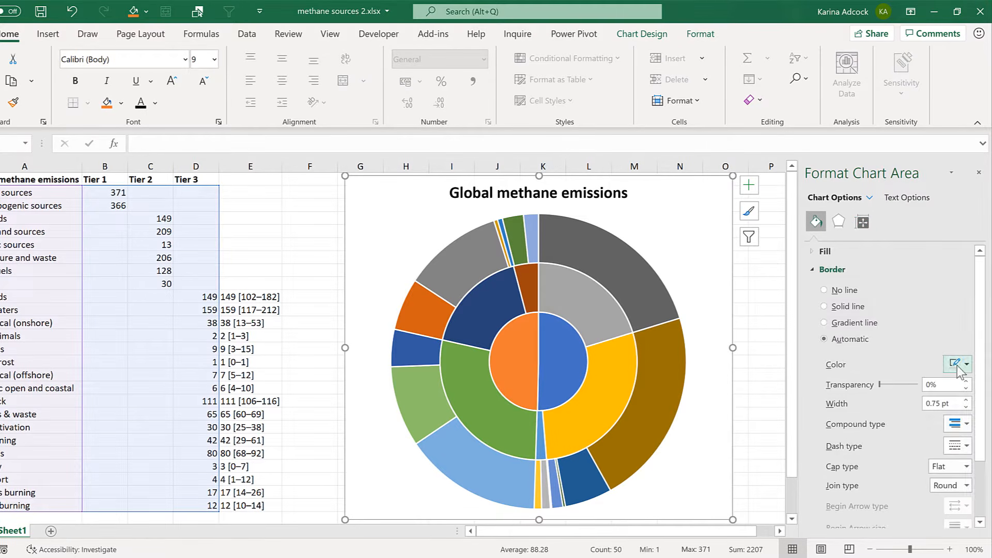
pyautogui.click(965, 364)
pyautogui.click(891, 400)
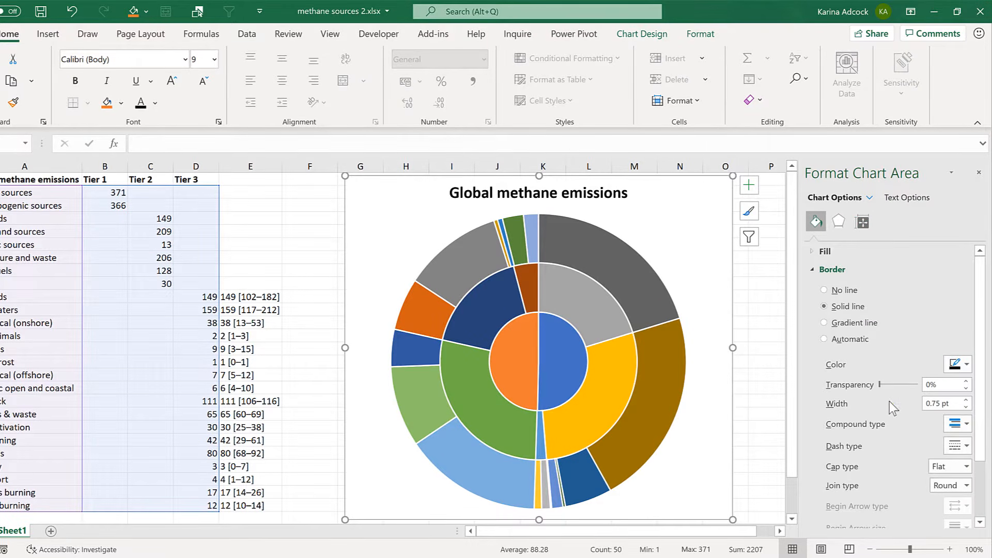
pyautogui.click(311, 222)
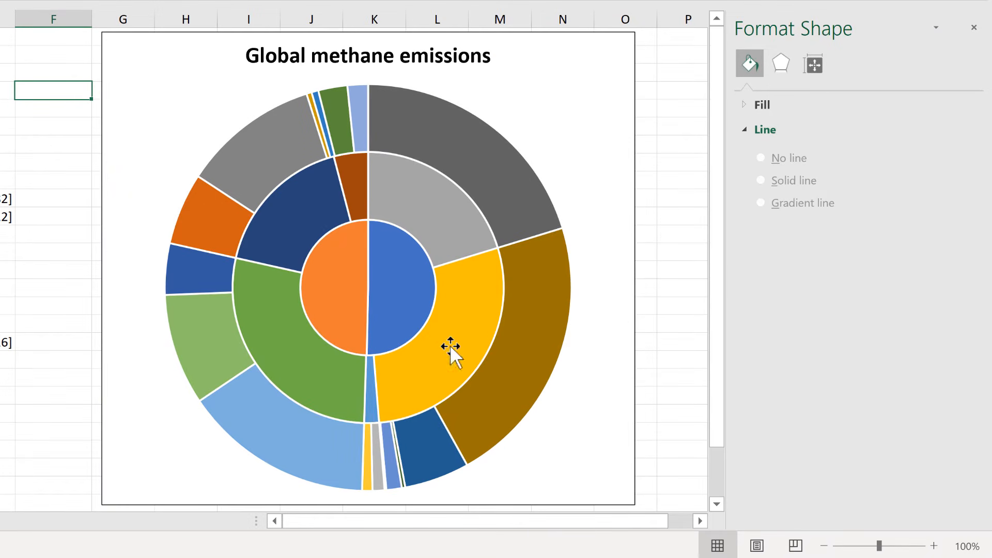
# Set the border of the outer ring's slices to a solid black line.
pyautogui.click(429, 129)
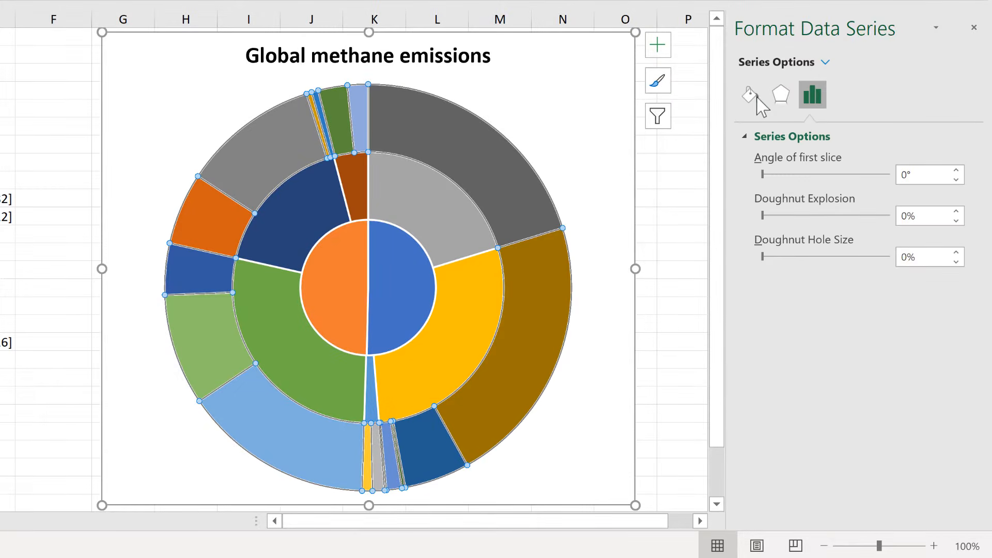
pyautogui.click(756, 96)
pyautogui.click(948, 292)
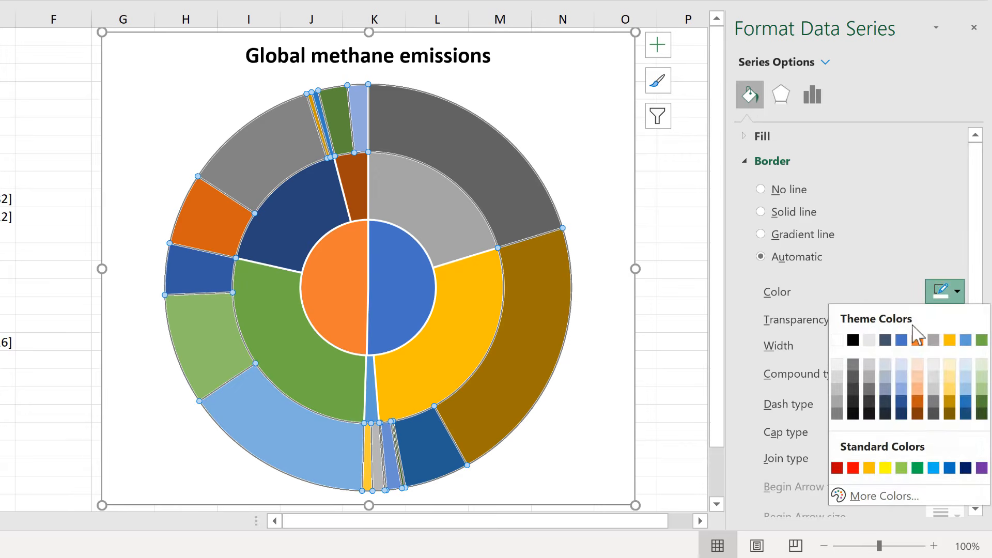
pyautogui.click(853, 340)
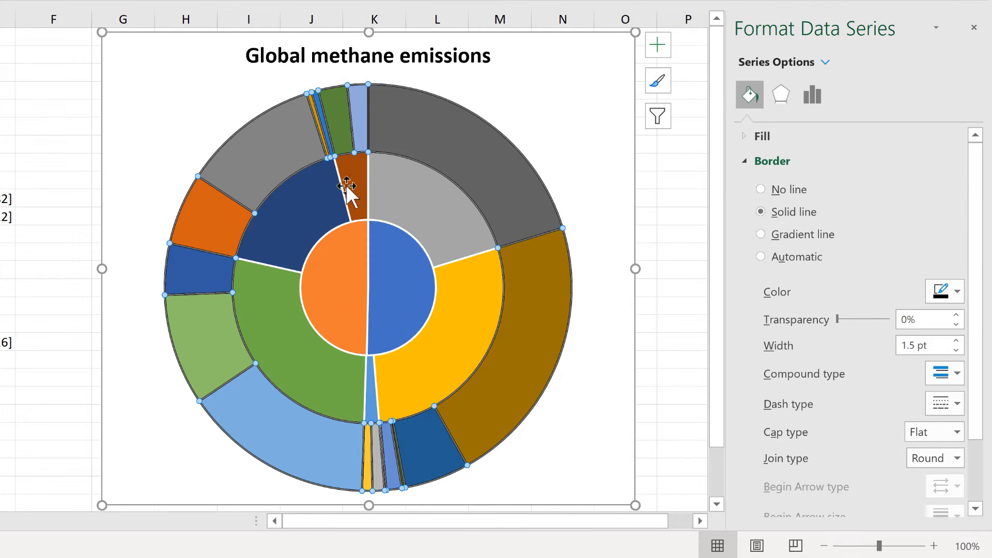
# Repeat the solid black border on the middle ring and the inner circle.
pyautogui.click(438, 203)
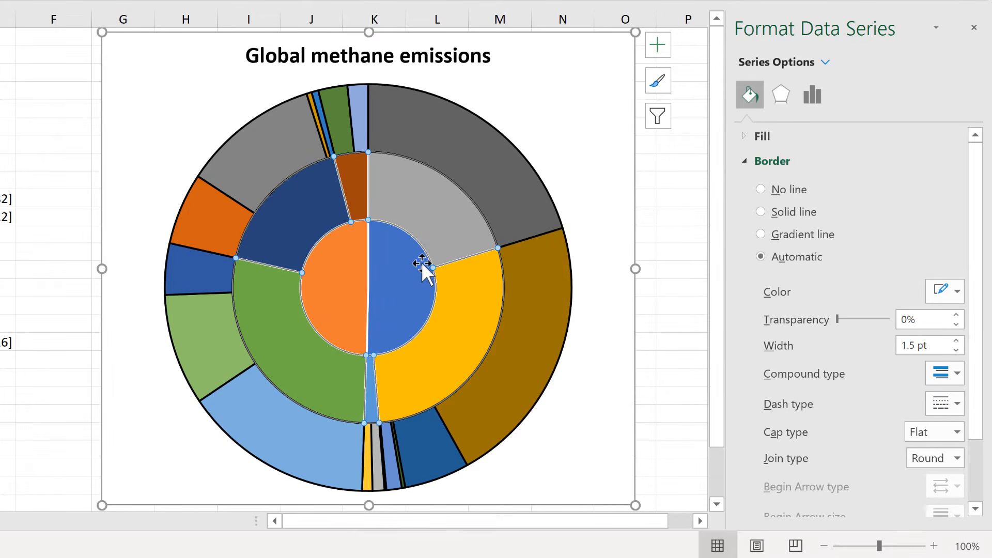
pyautogui.press('F4')
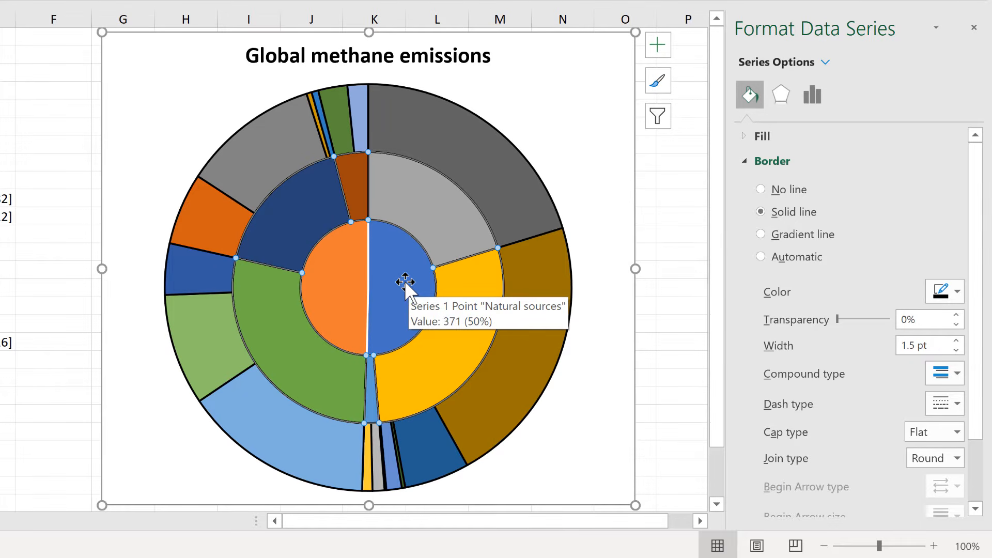
pyautogui.click(398, 266)
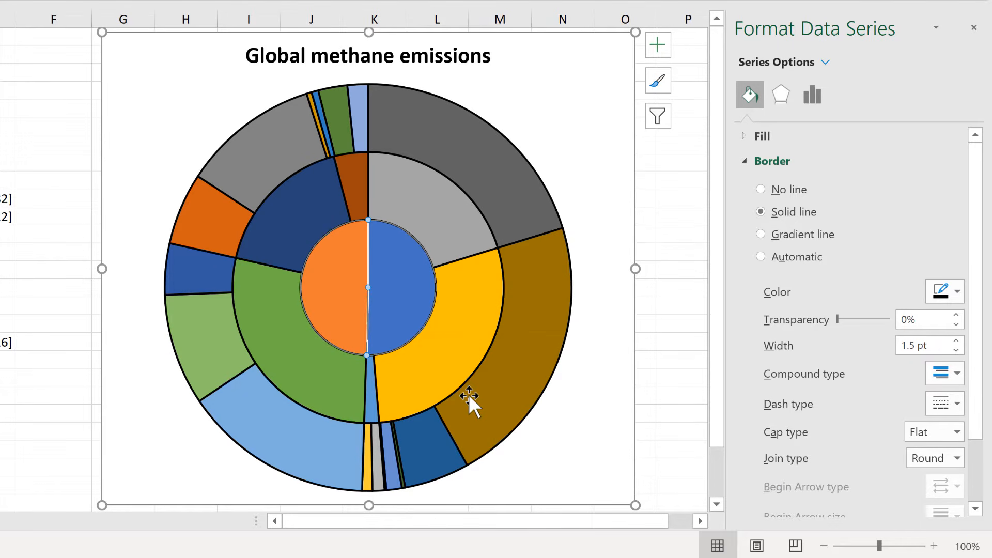
pyautogui.press('F4')
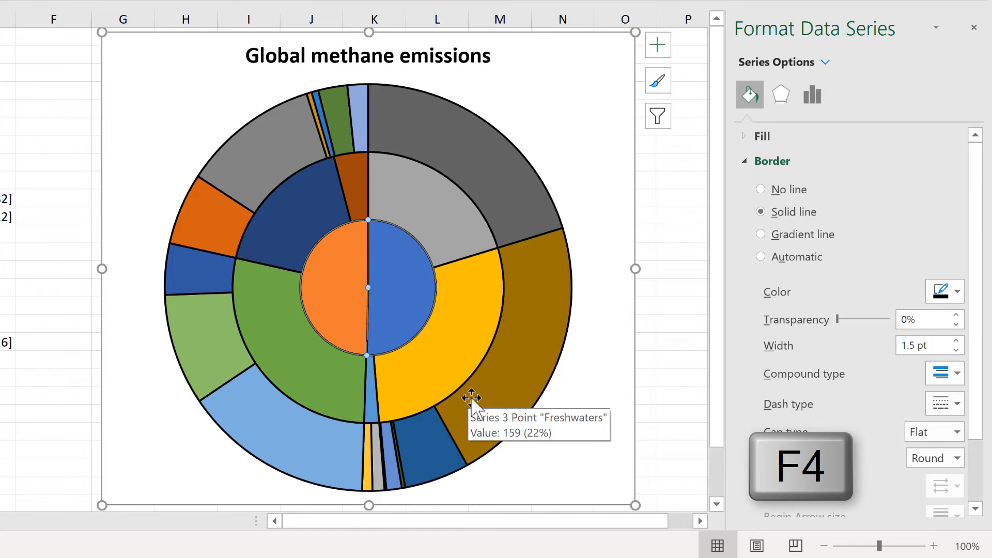
# Set the outer ring's border width to 0.75 pt.
pyautogui.click(460, 161)
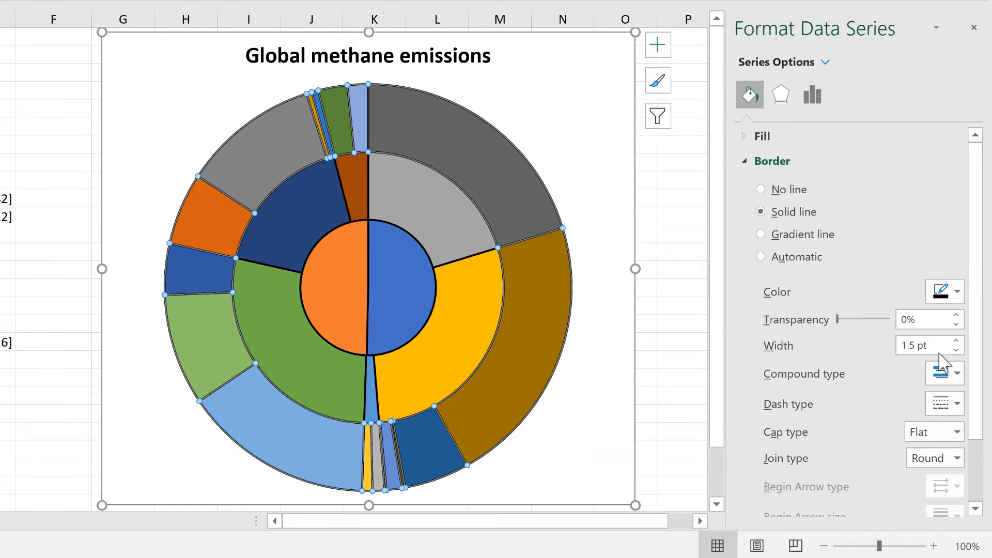
pyautogui.click(957, 351)
pyautogui.click(957, 350)
pyautogui.click(956, 351)
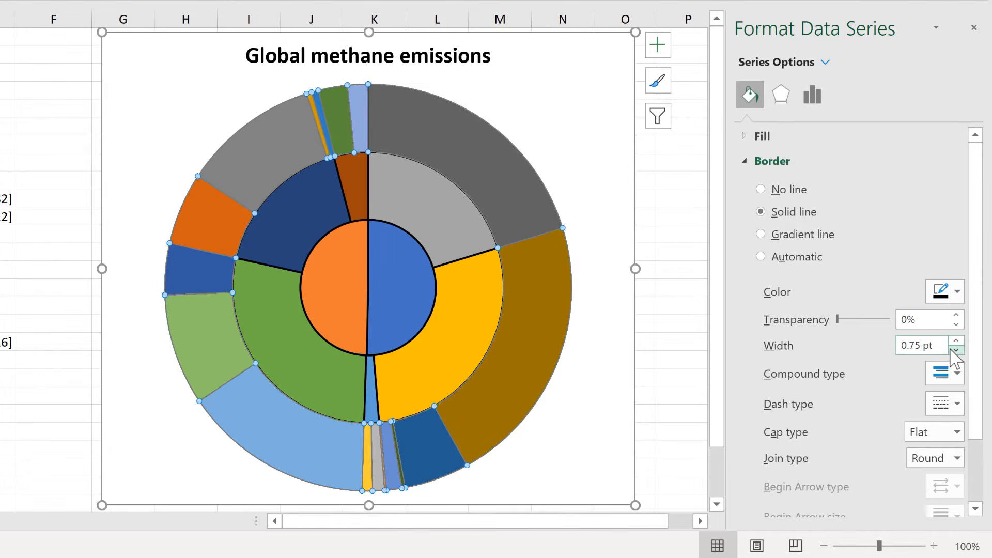
# Repeat the 0.75 pt border width on the middle ring and the inner circle, and deselect the chart.
pyautogui.click(399, 208)
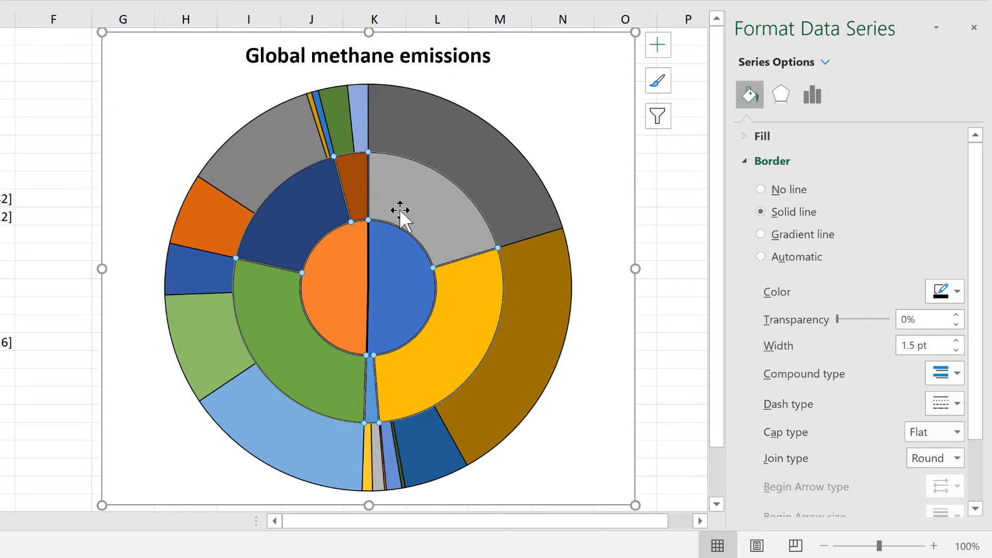
pyautogui.press('F4')
pyautogui.click(399, 270)
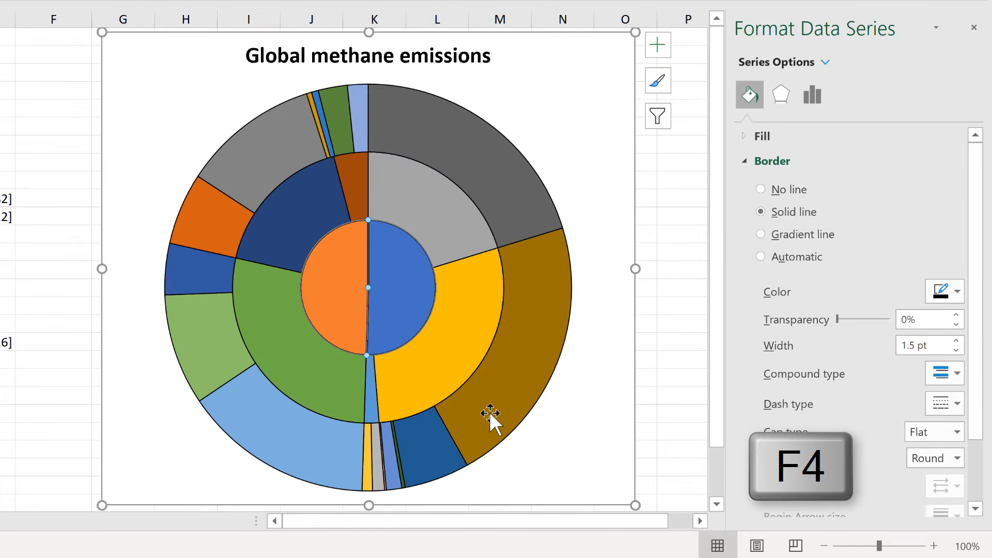
pyautogui.press('F4')
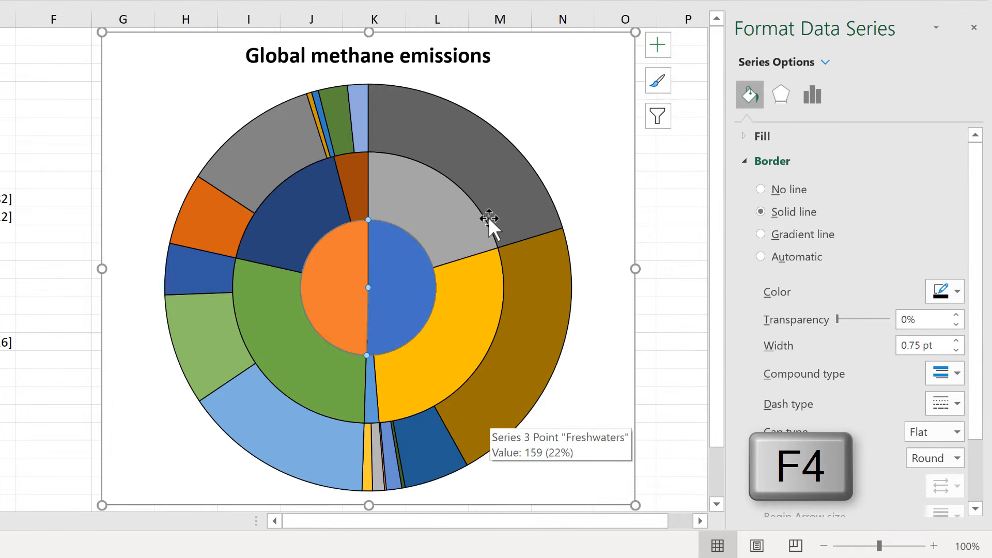
pyautogui.click(552, 310)
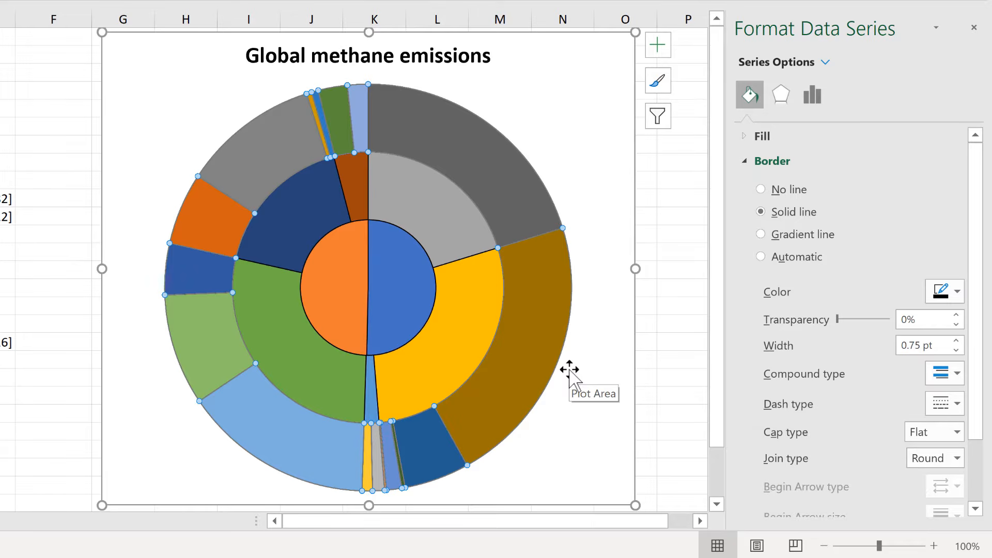
pyautogui.click(36, 122)
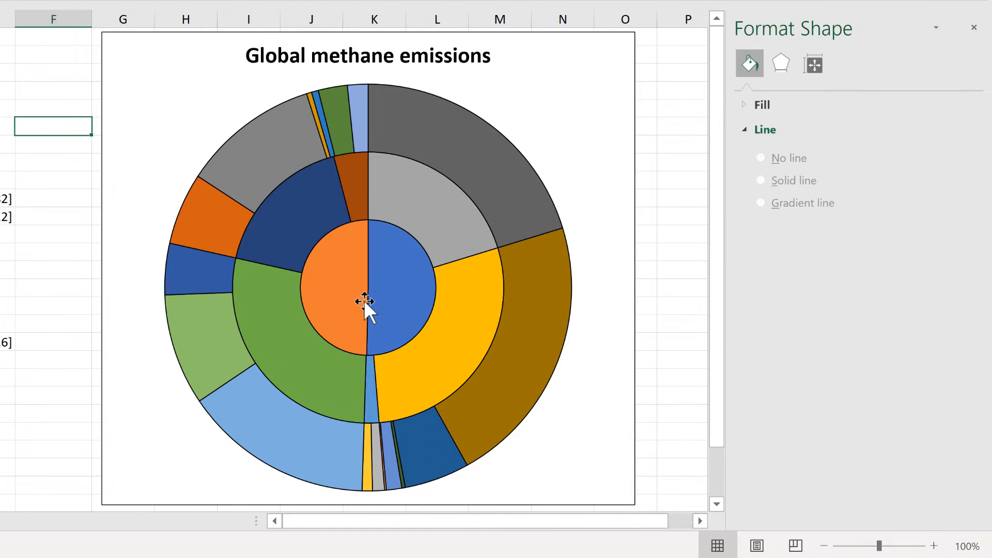
pyautogui.moveTo(364, 299)
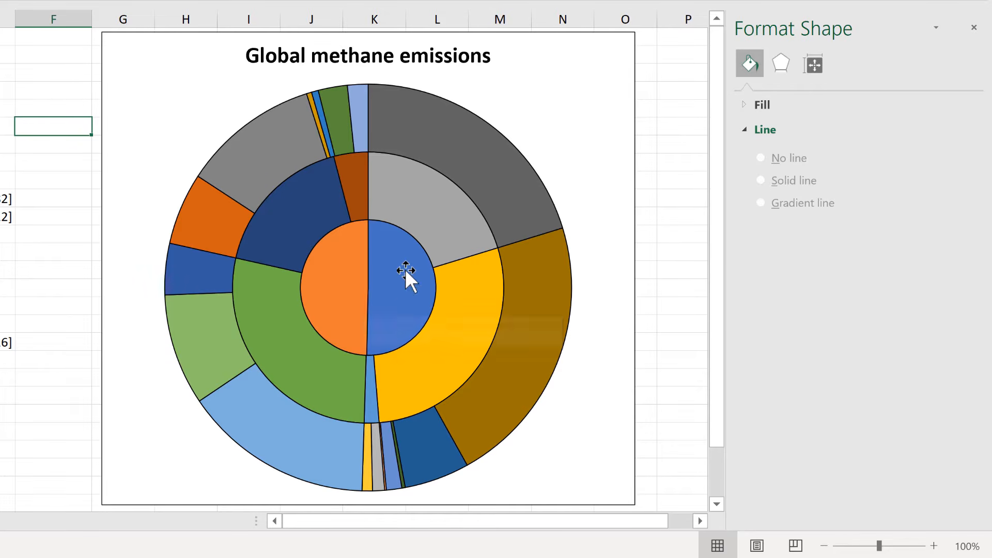
# Fill the Natural sources half of the inner circle with the base theme green.
pyautogui.moveTo(395, 252)
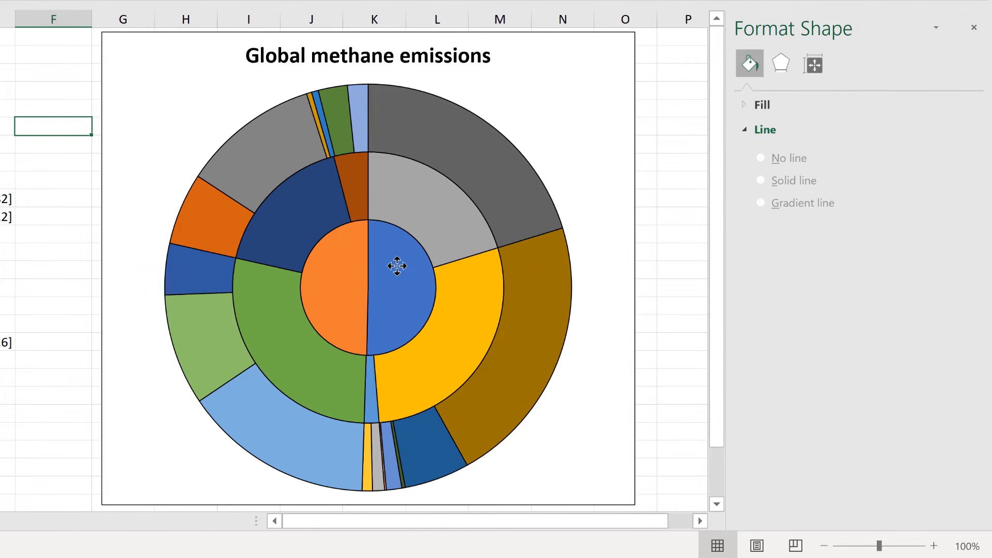
pyautogui.click(392, 265)
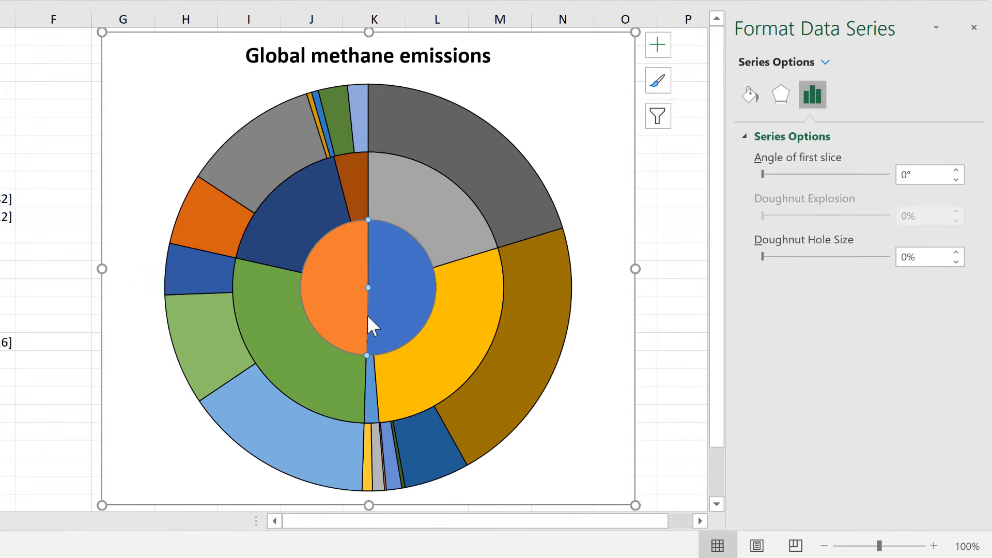
pyautogui.click(392, 264)
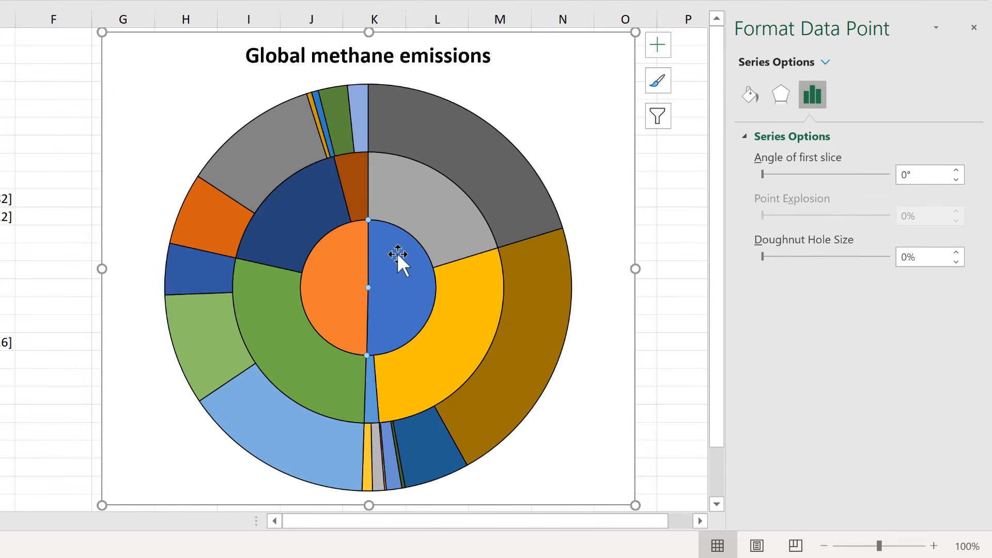
pyautogui.click(749, 95)
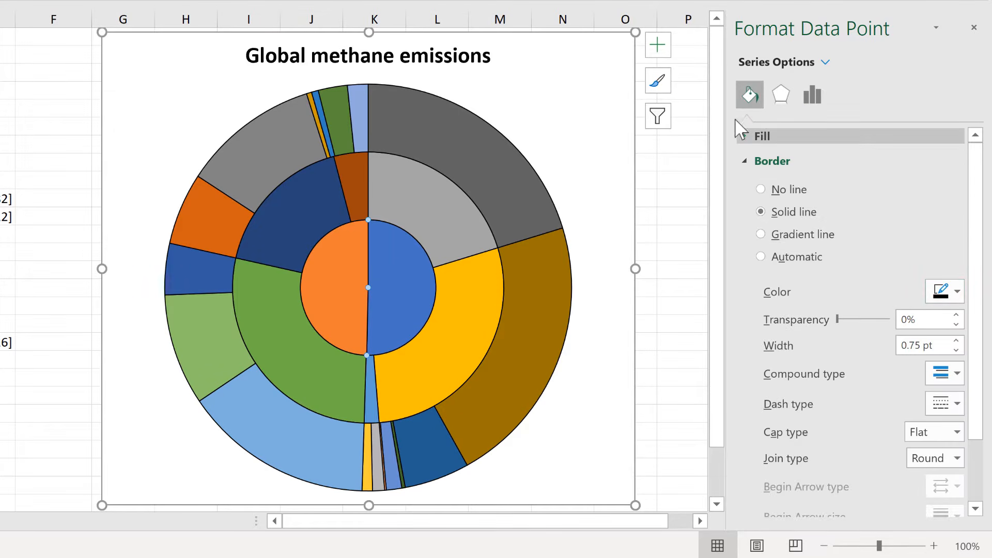
pyautogui.click(758, 137)
pyautogui.click(944, 340)
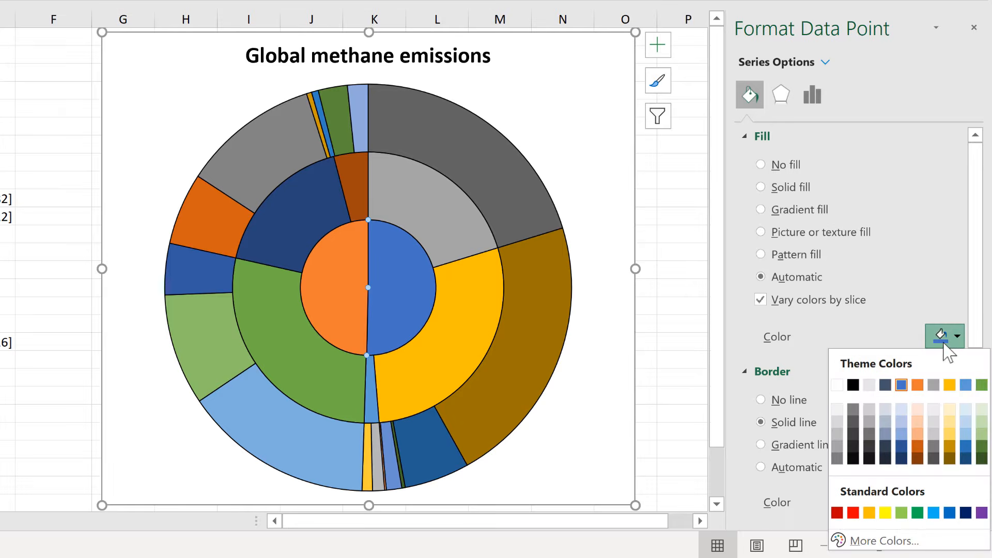
pyautogui.click(981, 385)
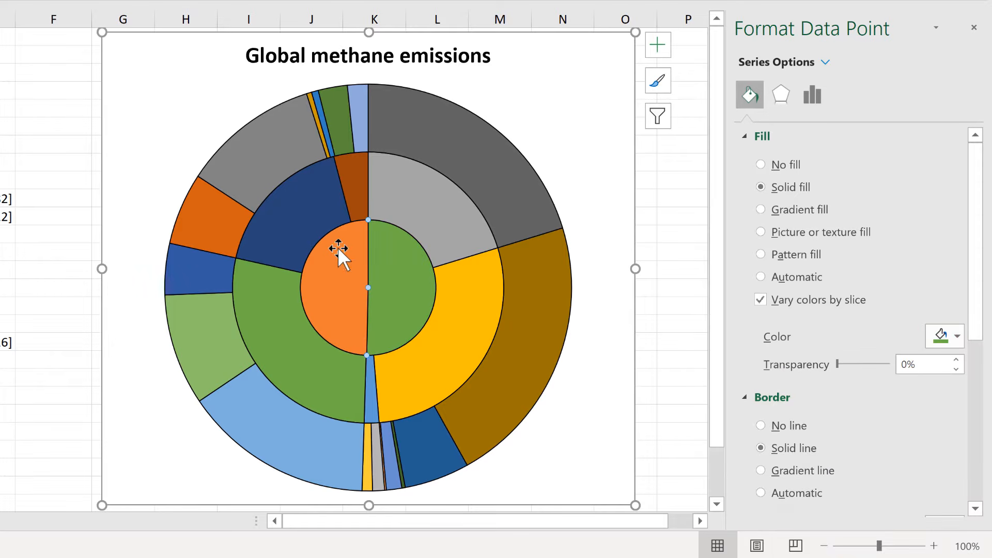
# Fill the other half of the inner circle with a dark shade of the theme orange.
pyautogui.click(761, 276)
pyautogui.click(941, 337)
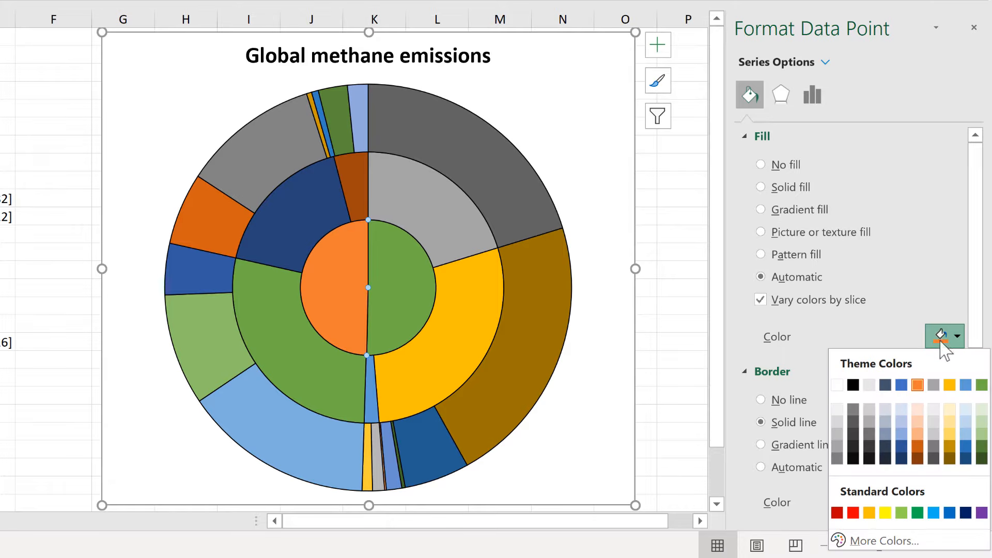
pyautogui.click(917, 447)
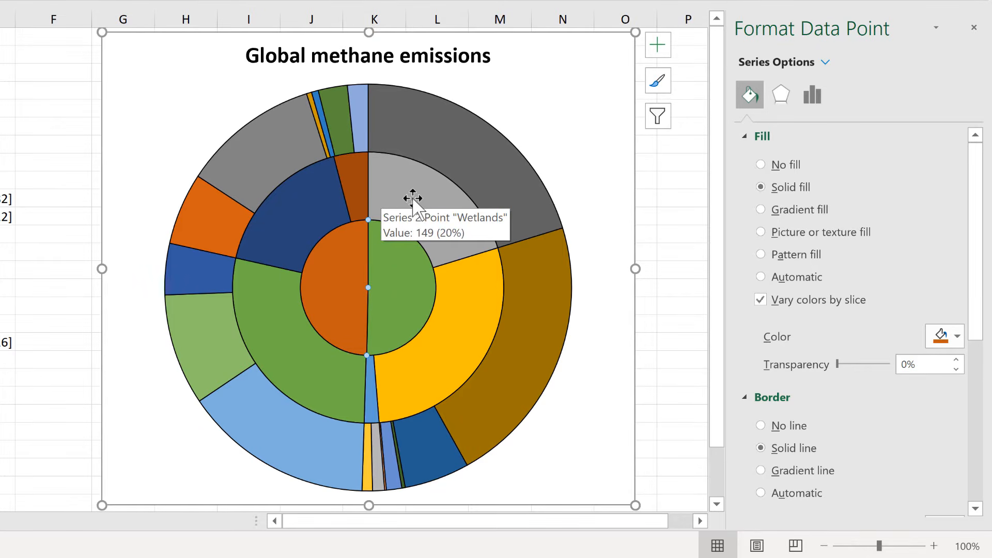
# Fill the middle ring's Wetlands slice with a dark shade of green.
pyautogui.click(356, 178)
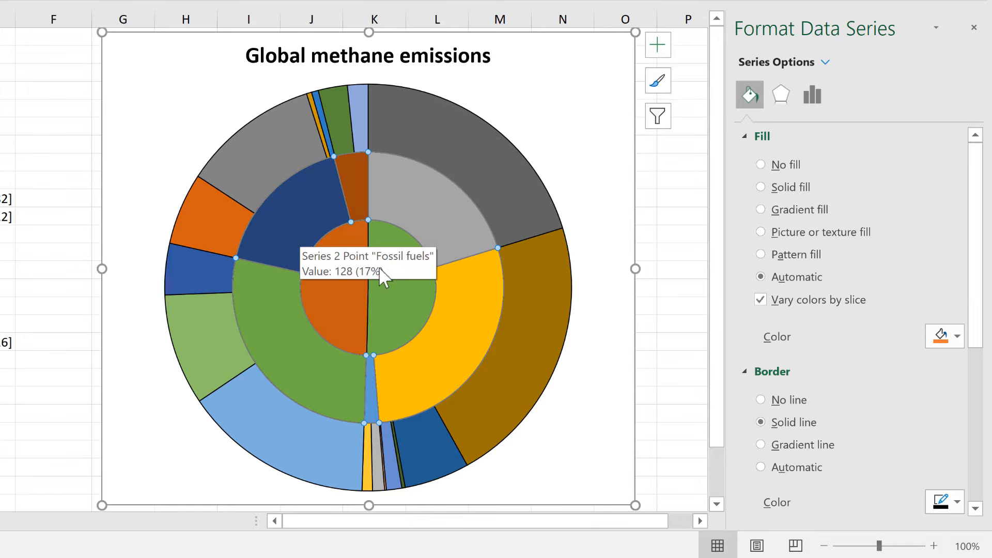
pyautogui.click(397, 182)
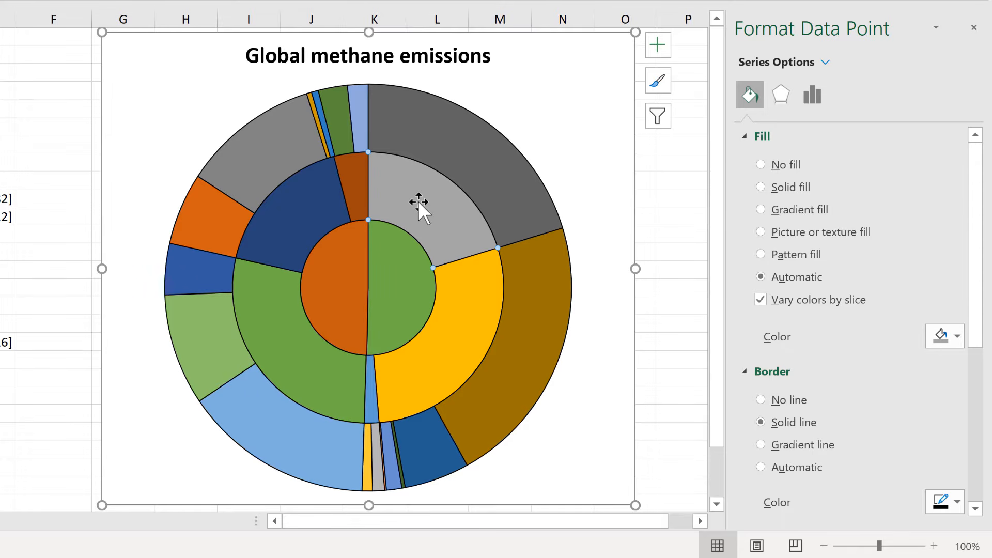
pyautogui.moveTo(467, 309)
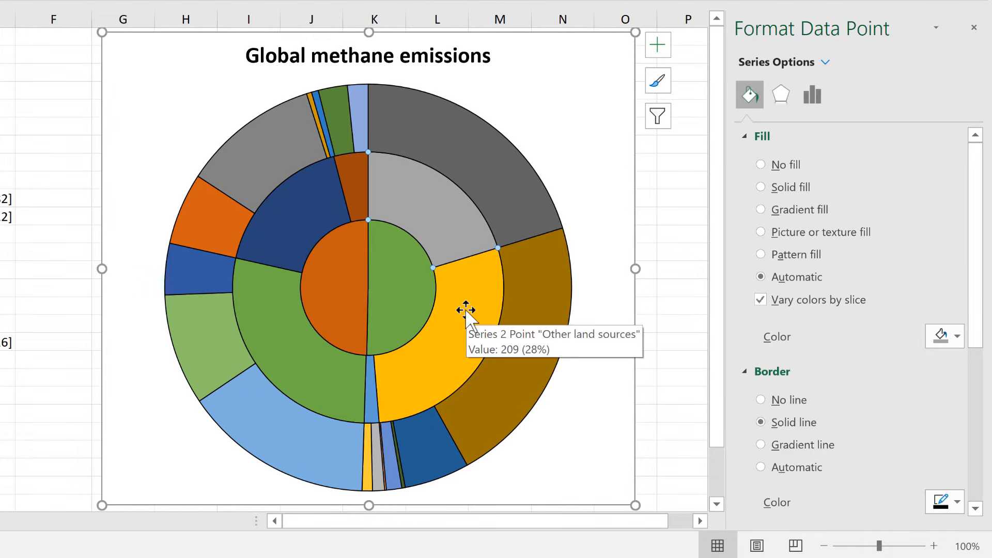
pyautogui.click(457, 311)
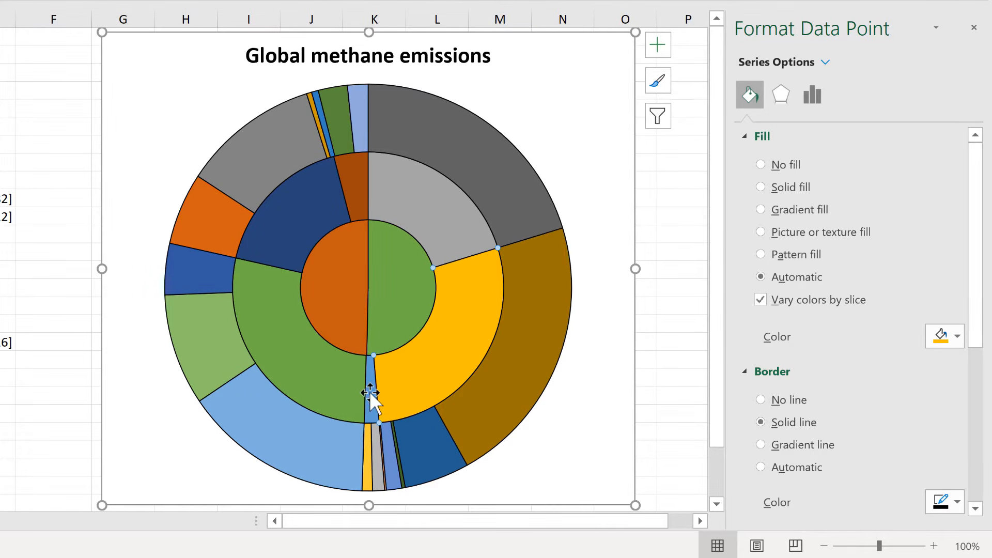
pyautogui.click(337, 207)
pyautogui.click(427, 235)
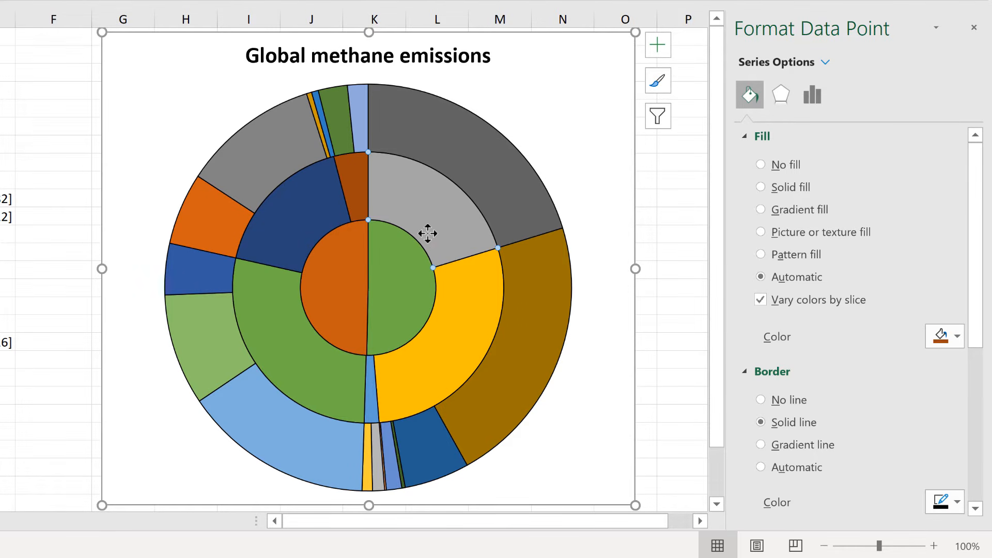
pyautogui.click(947, 341)
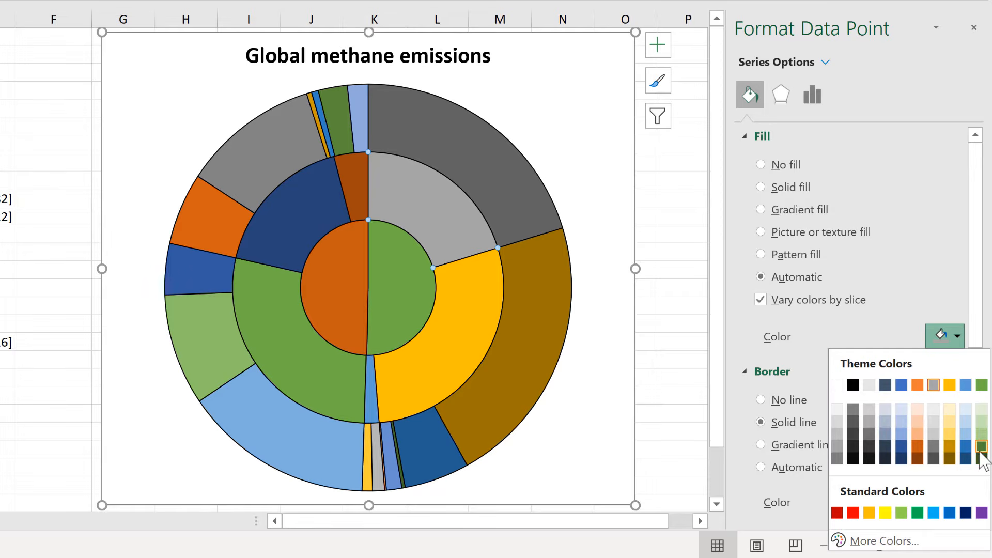
pyautogui.click(982, 446)
# Fill the middle ring's Other land sources slice with light green and the thin slice beside it with the palest green.
pyautogui.click(471, 304)
pyautogui.click(947, 336)
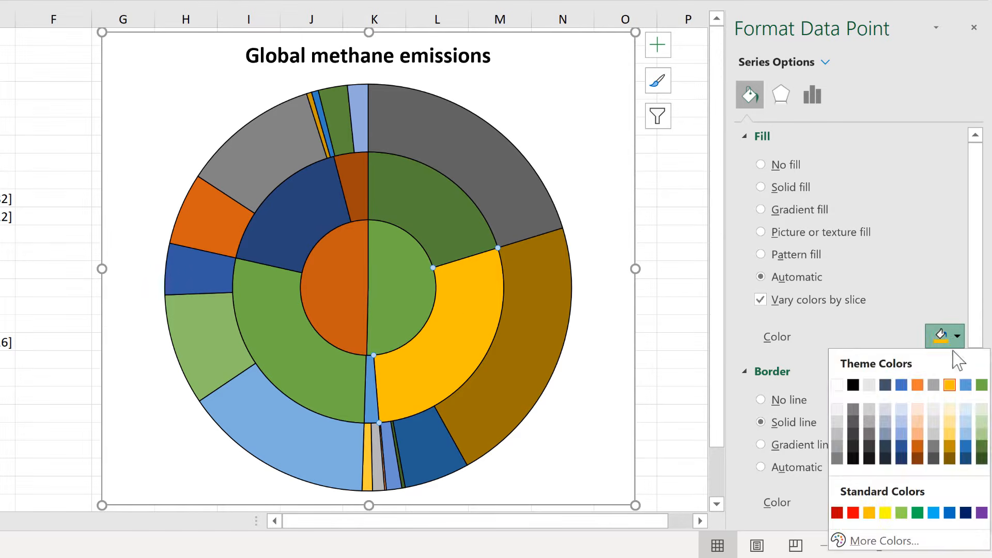
pyautogui.click(982, 433)
pyautogui.click(946, 336)
pyautogui.click(982, 408)
# Fill the large green middle-ring slice outside the orange half with base orange and the Fossil fuels slice with light orange.
pyautogui.click(284, 348)
pyautogui.click(947, 336)
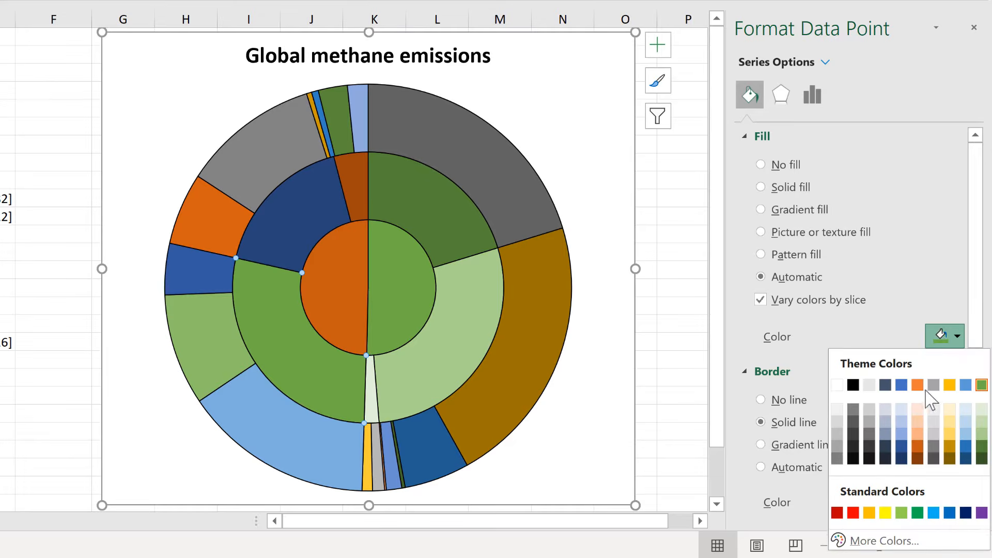
pyautogui.click(917, 385)
pyautogui.click(295, 217)
pyautogui.click(947, 336)
pyautogui.click(917, 433)
# Fill the small brown slice of the middle ring with the palest orange.
pyautogui.click(352, 187)
pyautogui.click(947, 336)
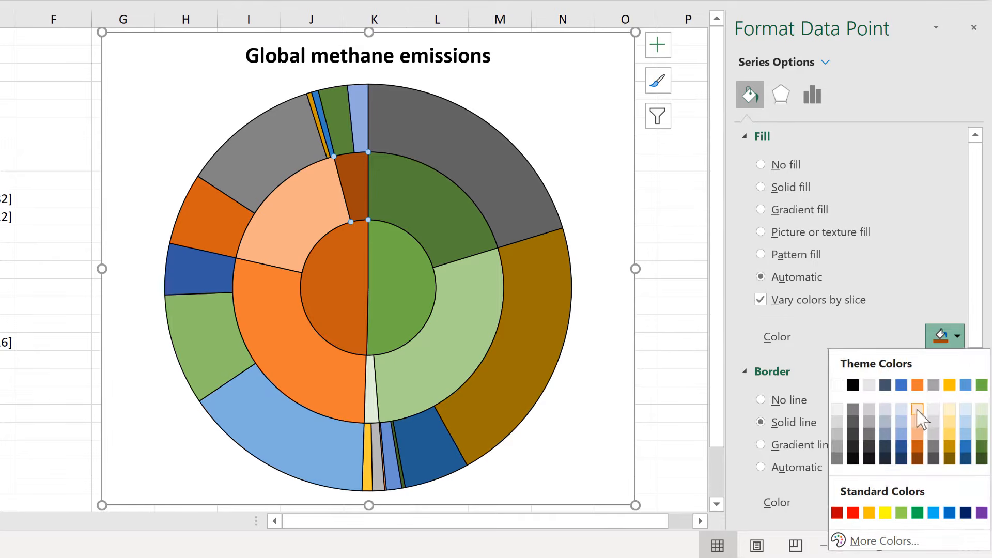
pyautogui.click(917, 408)
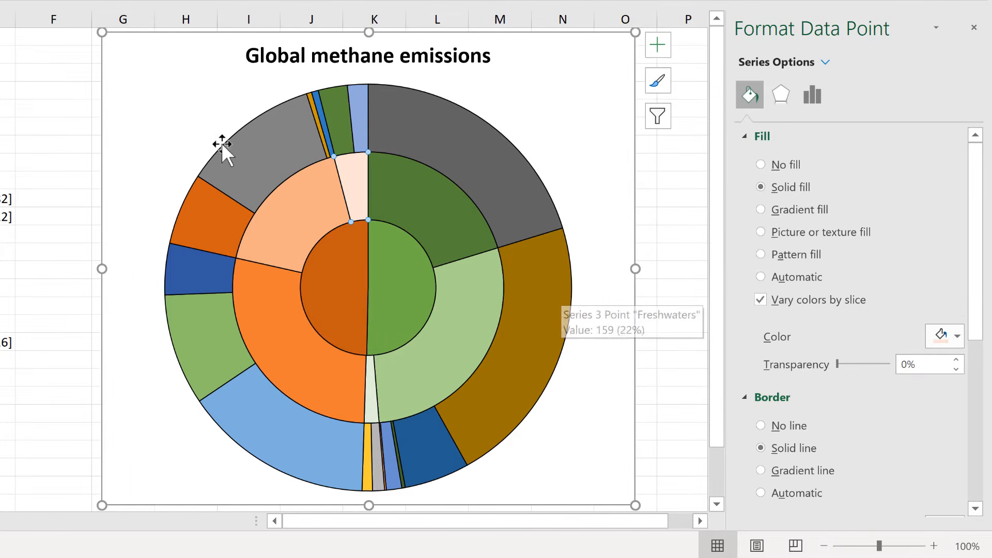
# Fill the outer ring's slice beside Wetlands with dark green and its Freshwaters slice with light green.
pyautogui.click(451, 135)
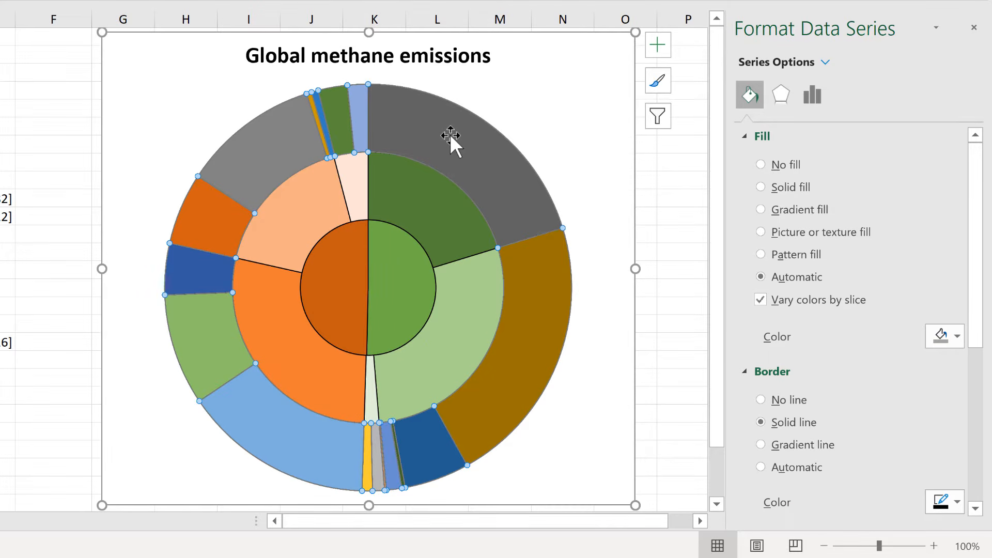
pyautogui.click(451, 135)
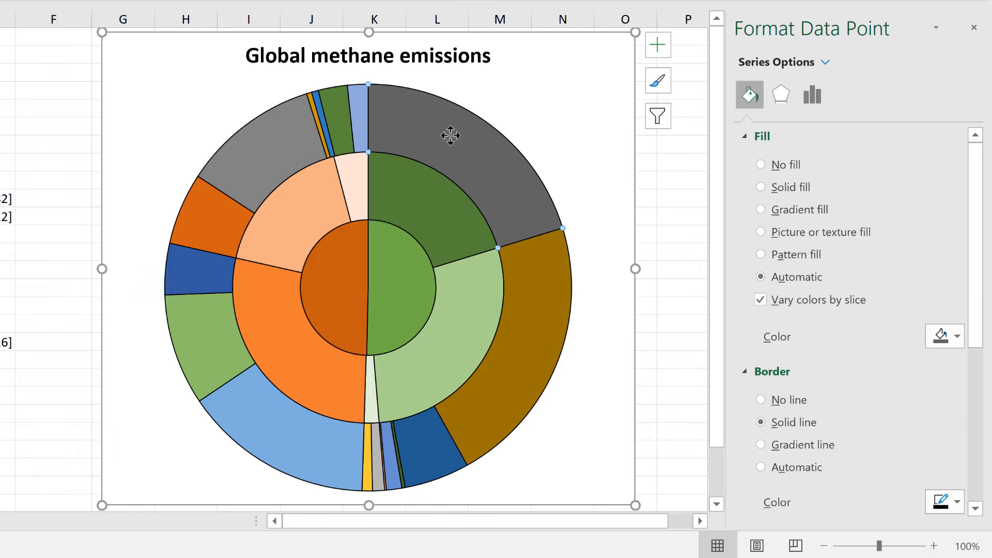
pyautogui.click(958, 337)
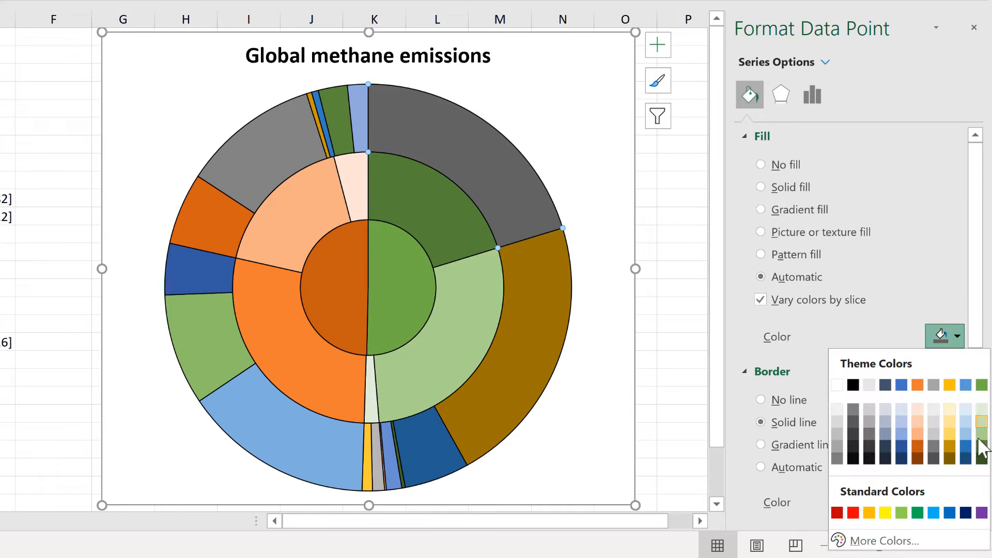
pyautogui.click(981, 456)
pyautogui.click(557, 274)
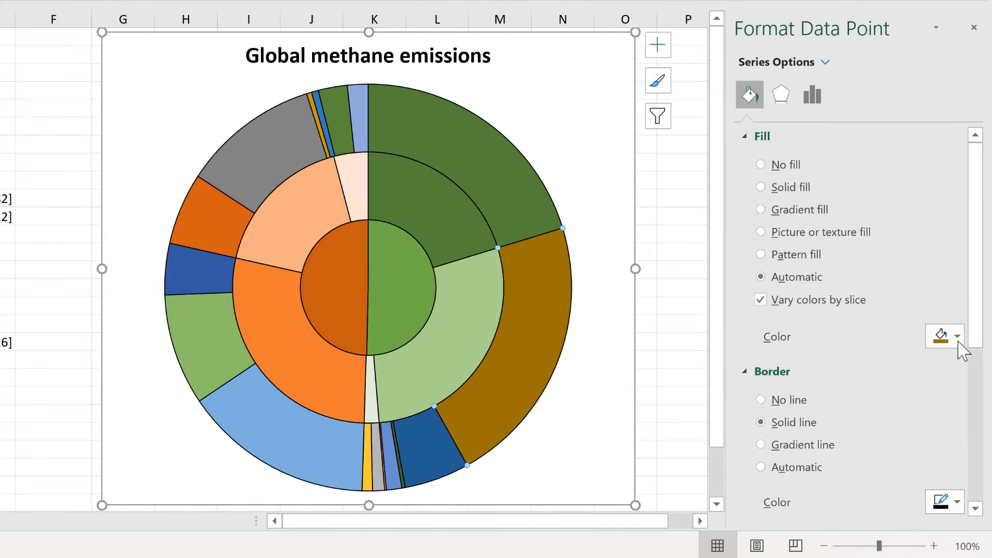
pyautogui.click(958, 339)
pyautogui.click(982, 432)
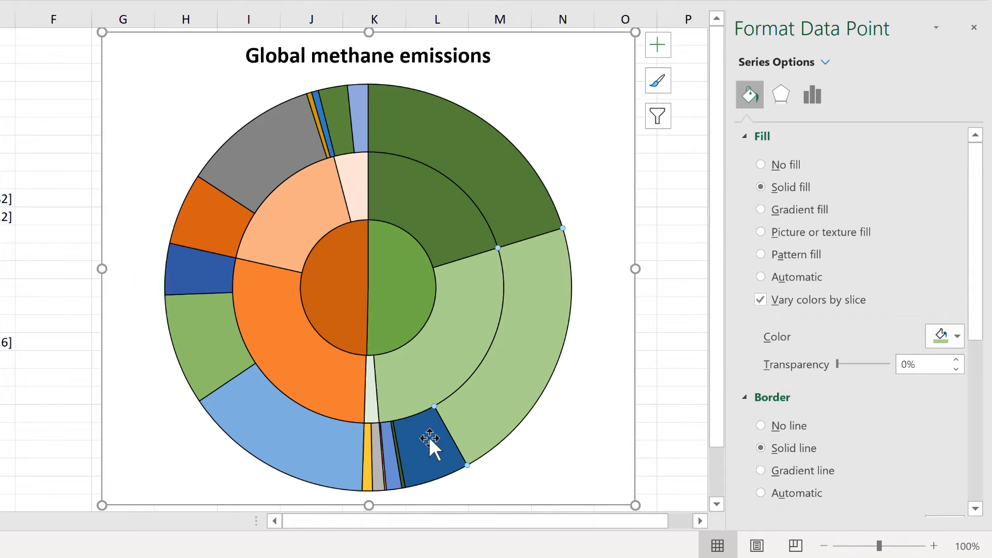
# Repeat the light green fill on the outer ring's Geological (onshore) slice and the remaining thin slices beside Other land sources.
pyautogui.moveTo(429, 436)
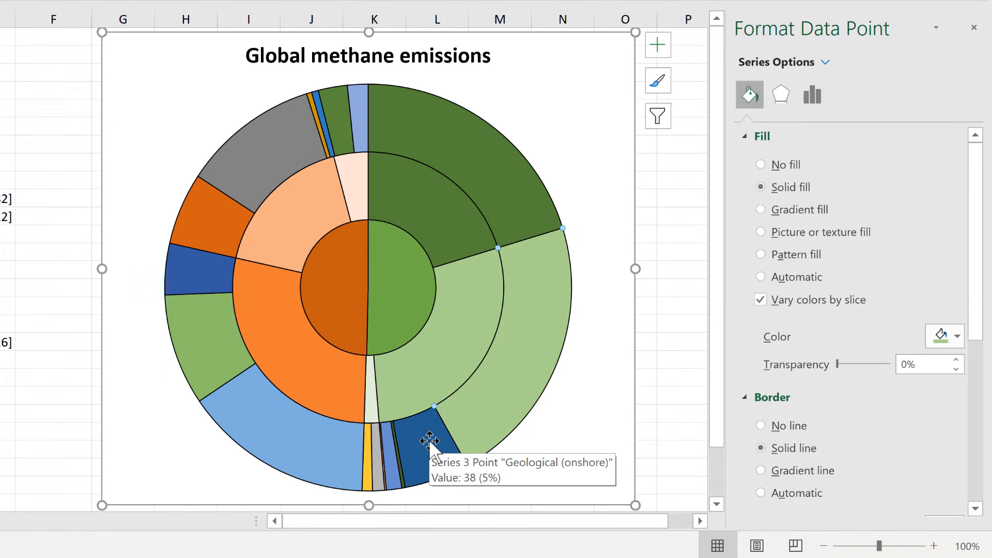
pyautogui.click(431, 445)
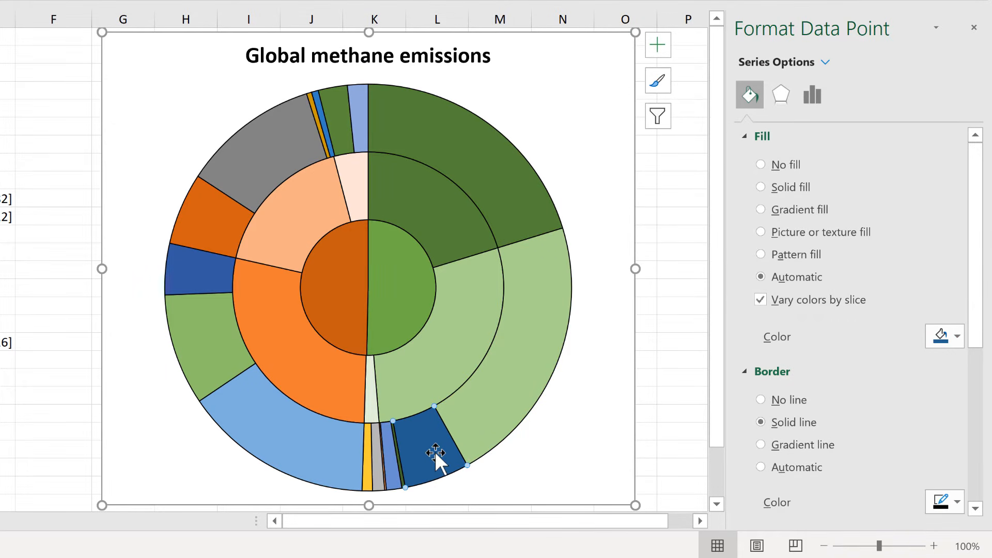
pyautogui.press('F4')
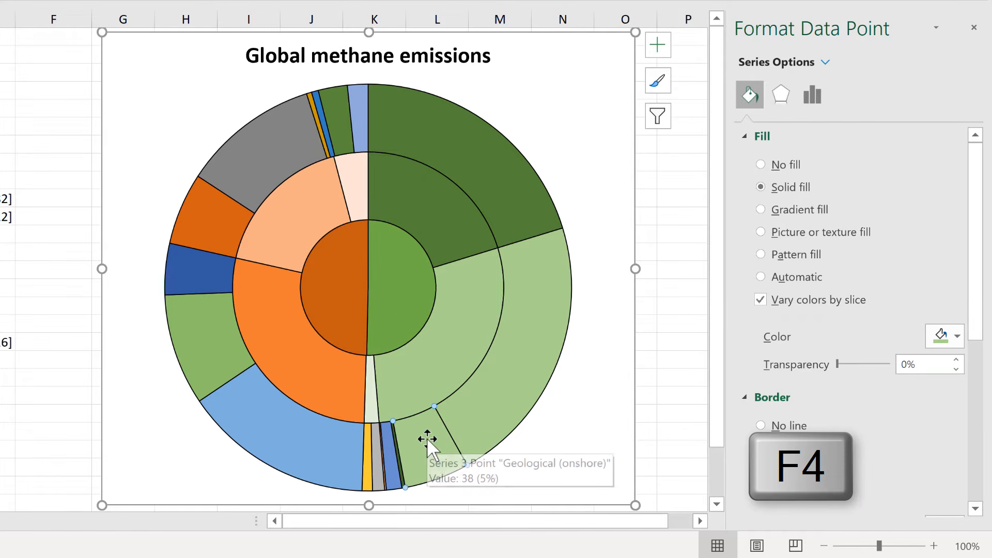
pyautogui.moveTo(528, 252)
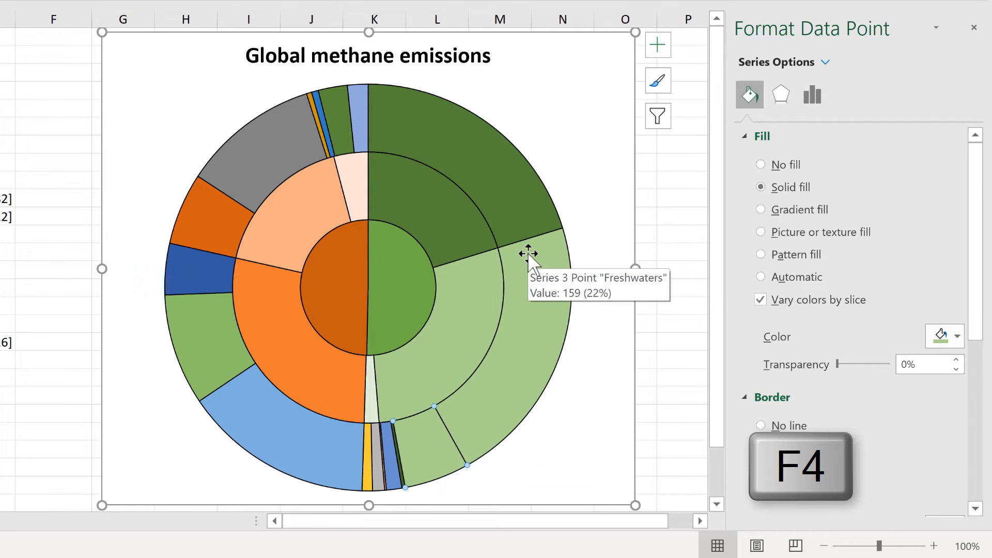
pyautogui.click(392, 439)
pyautogui.press('F4')
pyautogui.press('F4')
pyautogui.click(387, 457)
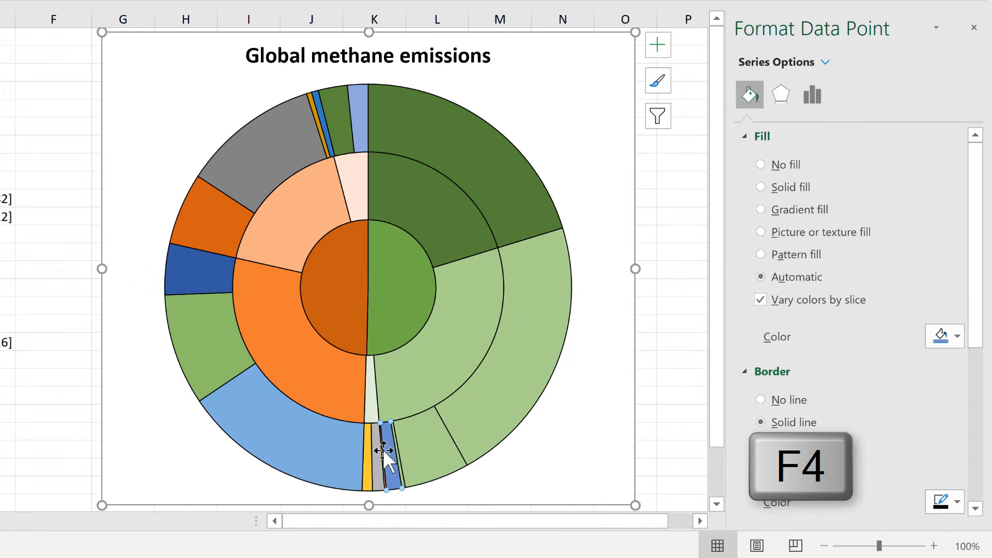
pyautogui.press('F4')
pyautogui.click(380, 449)
pyautogui.click(383, 452)
pyautogui.press('F4')
# Fill the two outer-ring slices beside the palest green middle slice with the same palest green.
pyautogui.click(380, 452)
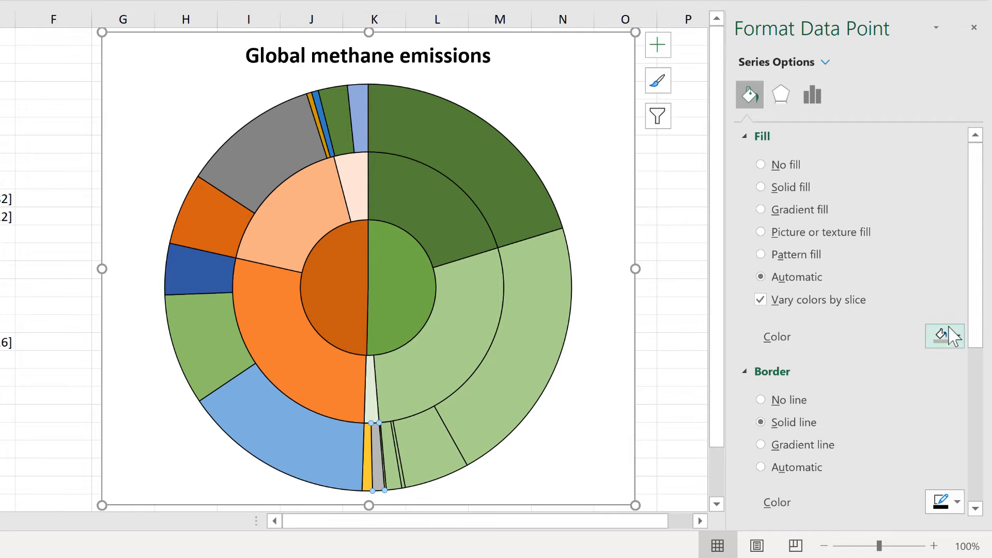
pyautogui.click(944, 336)
pyautogui.click(982, 409)
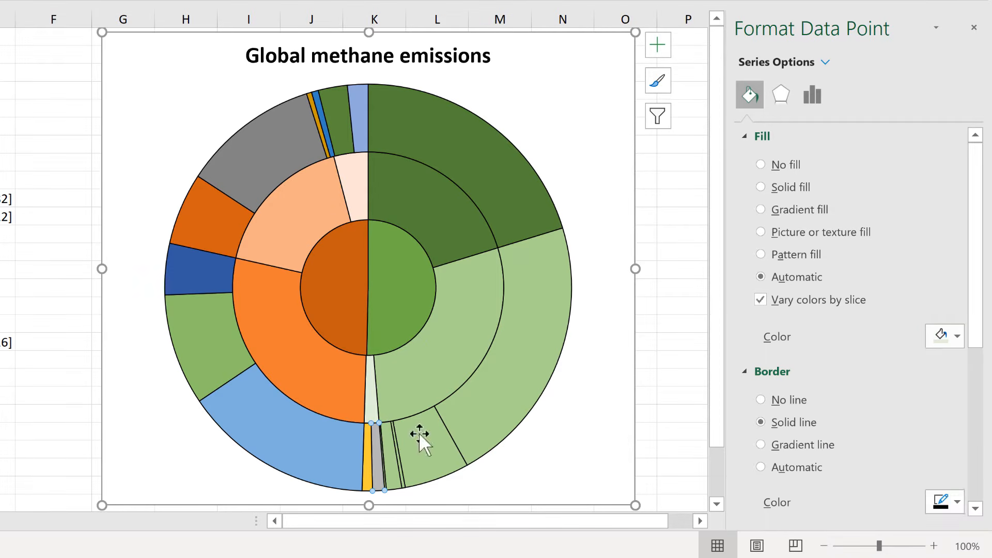
pyautogui.click(366, 442)
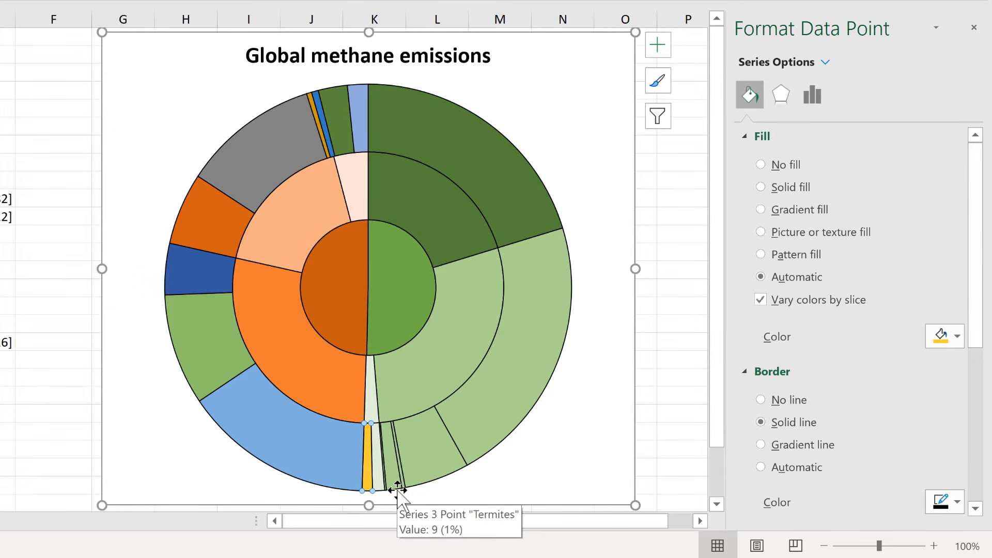
pyautogui.press('F4')
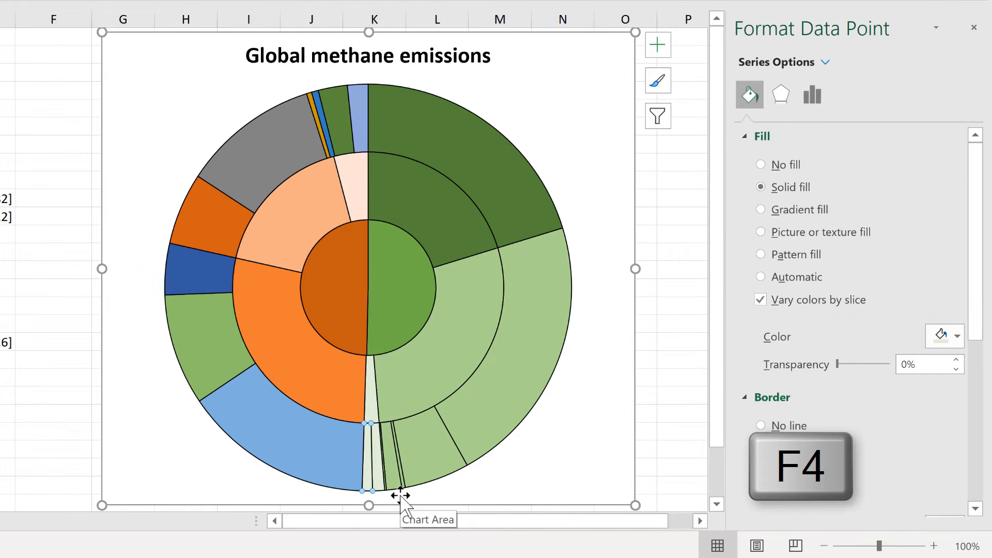
# Fill the three outer-ring slices beside the large orange middle slice with the same base orange.
pyautogui.click(264, 426)
pyautogui.click(951, 340)
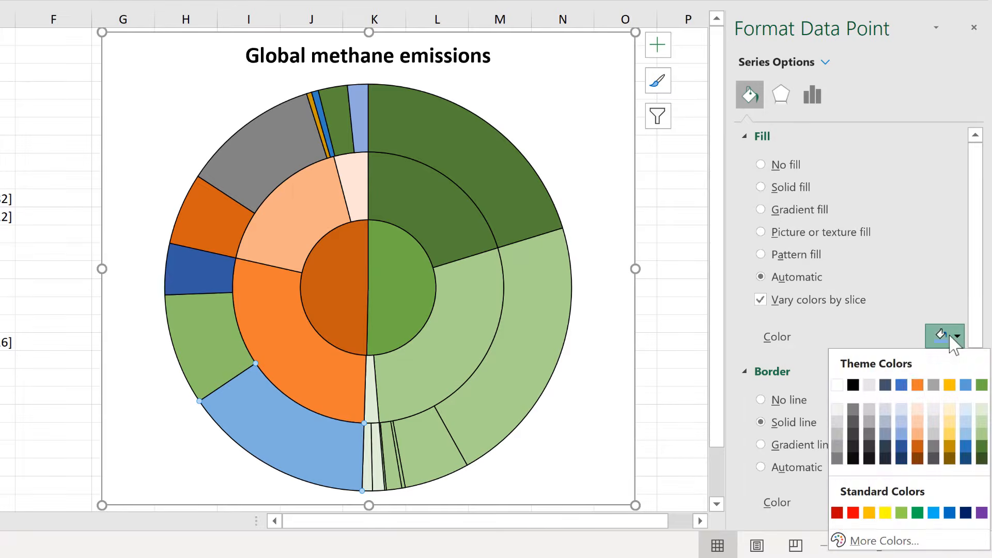
pyautogui.click(918, 385)
pyautogui.click(227, 326)
pyautogui.press('F4')
pyautogui.click(225, 283)
pyautogui.press('F4')
# Fill the four outer-ring slices beside the Fossil fuels slice with the same light orange.
pyautogui.click(226, 231)
pyautogui.click(950, 339)
pyautogui.click(917, 434)
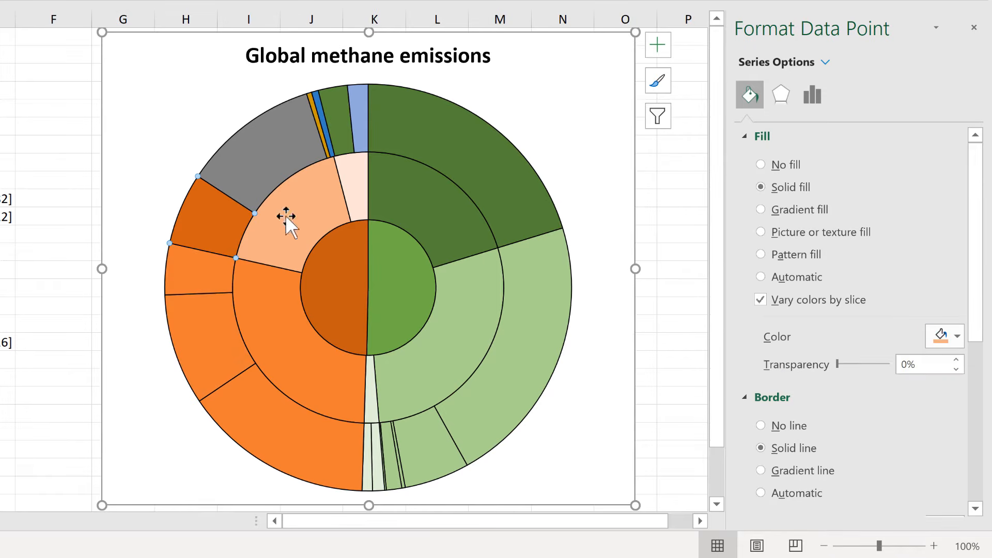
pyautogui.click(281, 150)
pyautogui.press('F4')
pyautogui.click(318, 125)
pyautogui.press('F4')
pyautogui.click(324, 125)
pyautogui.press('F4')
# Fill the two outer-ring slices beside the Burning middle slice with the same palest orange.
pyautogui.click(339, 123)
pyautogui.click(950, 337)
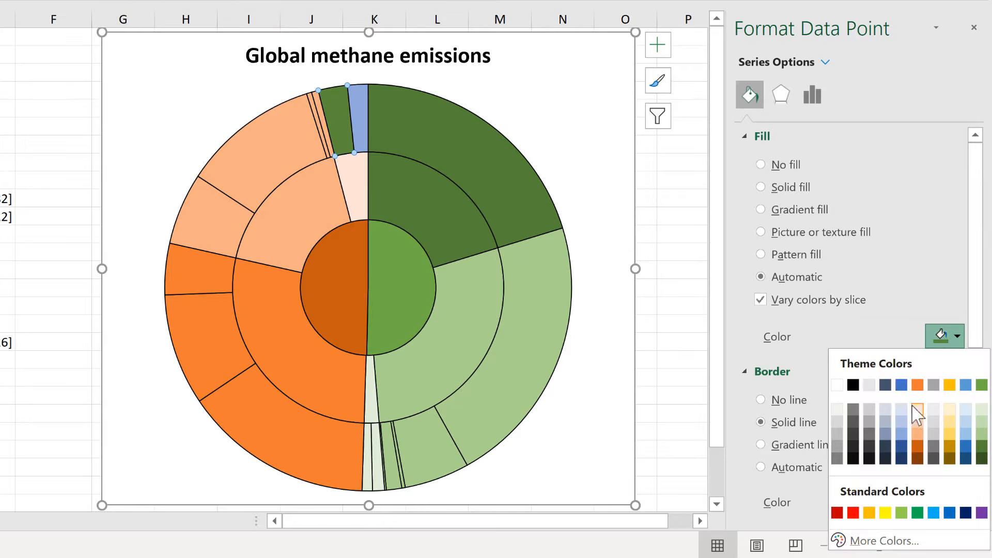
pyautogui.click(917, 413)
pyautogui.click(361, 96)
pyautogui.press('F4')
pyautogui.click(676, 201)
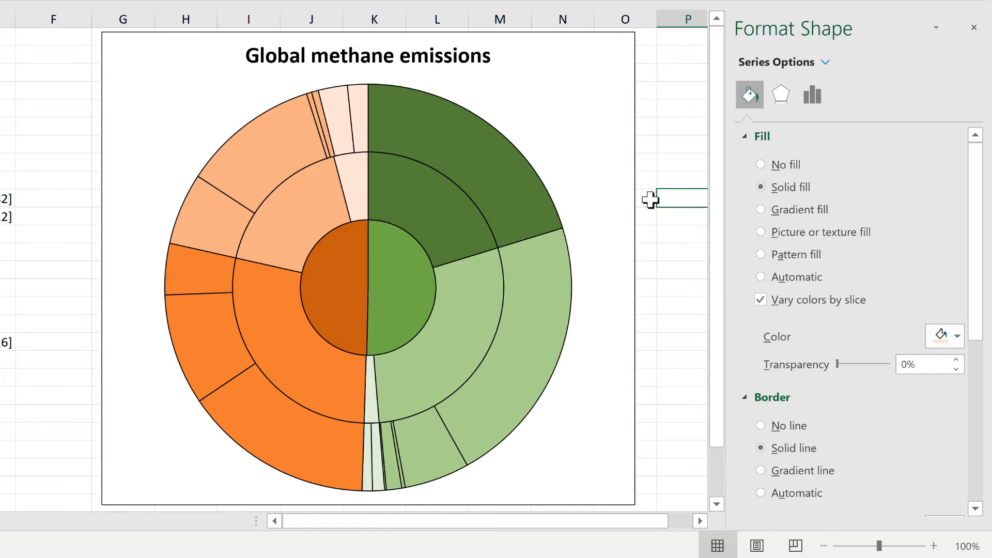
# Shrink the chart's plot area and centre it below the title, leaving white space around the outer ring.
pyautogui.moveTo(401, 421)
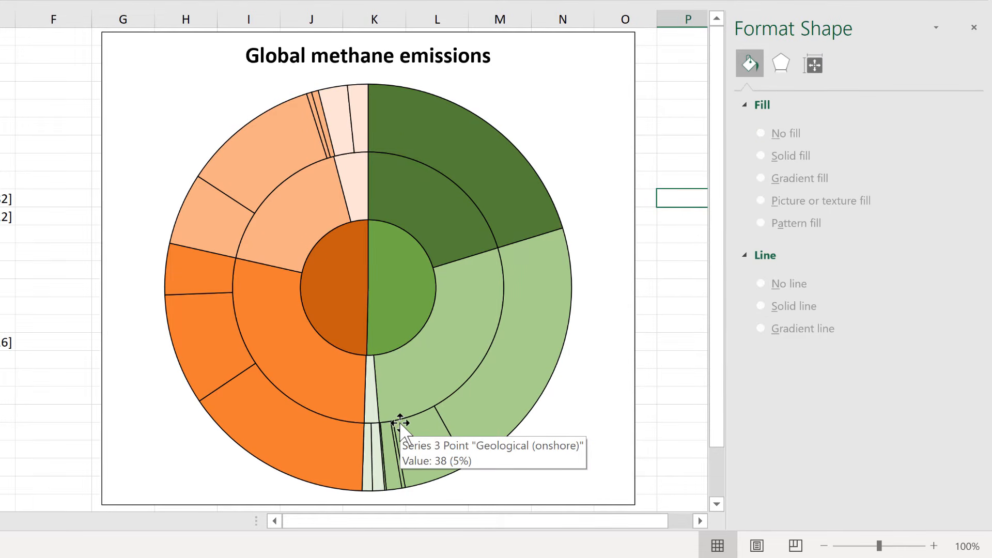
pyautogui.click(480, 99)
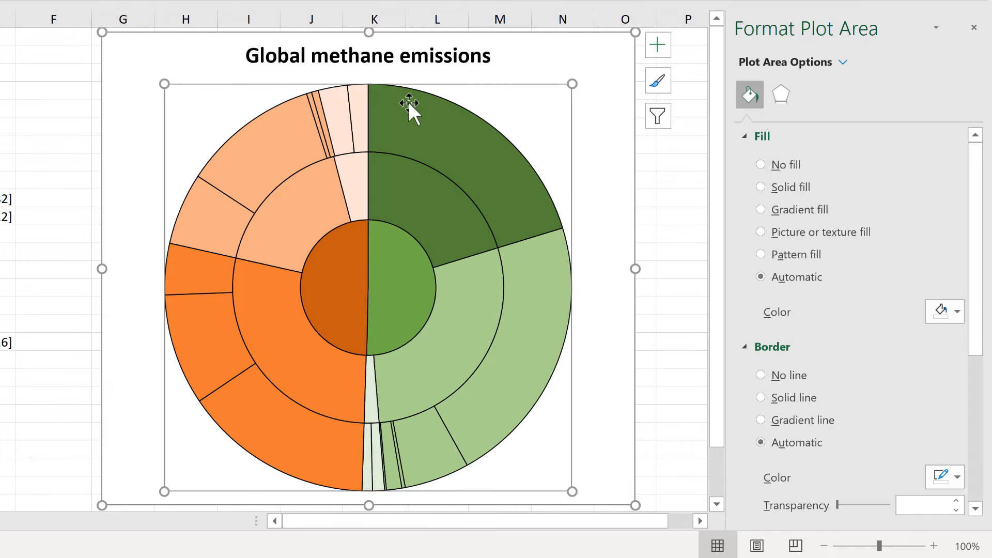
pyautogui.moveTo(572, 84); pyautogui.dragTo(514, 143)
pyautogui.moveTo(413, 147); pyautogui.dragTo(436, 122)
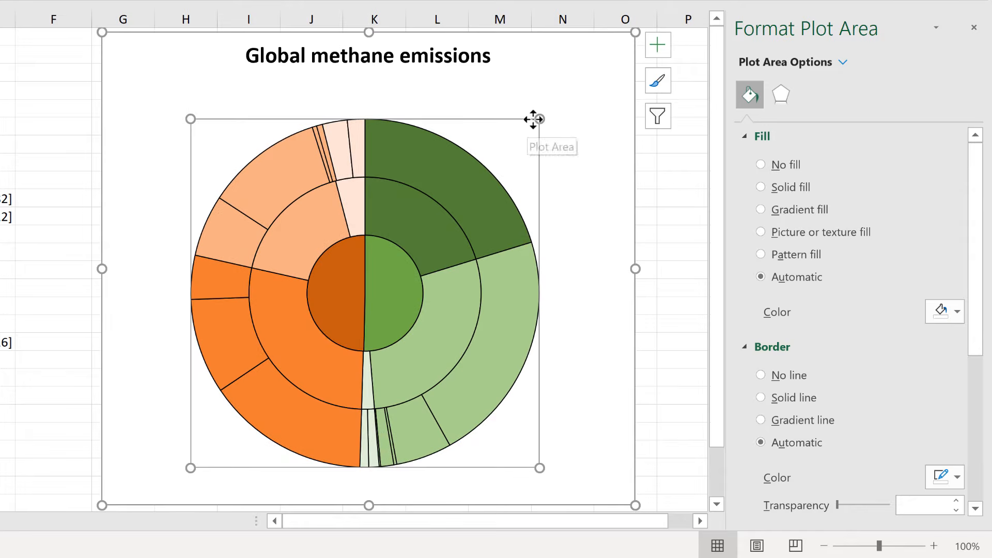
pyautogui.moveTo(537, 119); pyautogui.dragTo(509, 150)
pyautogui.moveTo(393, 153); pyautogui.dragTo(442, 129)
pyautogui.click(420, 135)
pyautogui.click(439, 137)
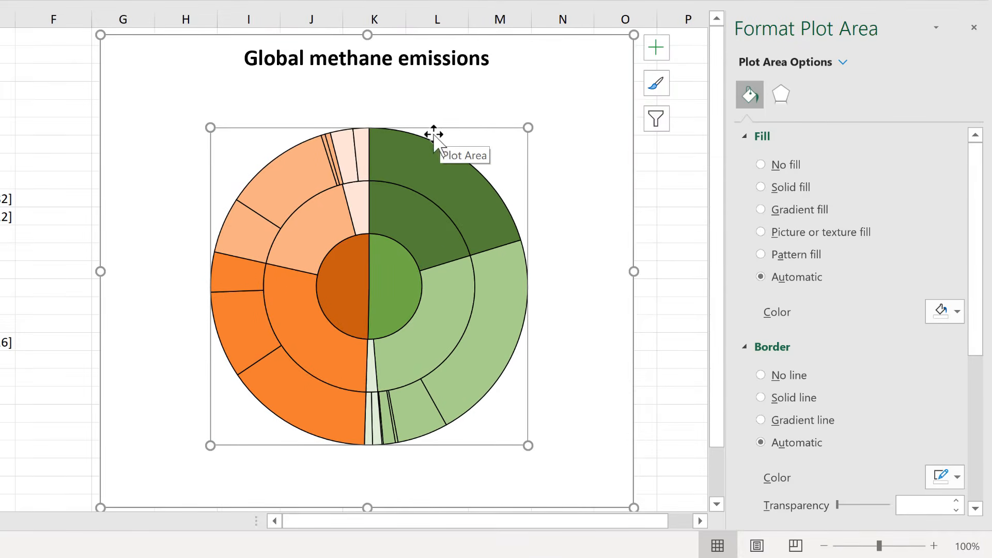
pyautogui.click(665, 133)
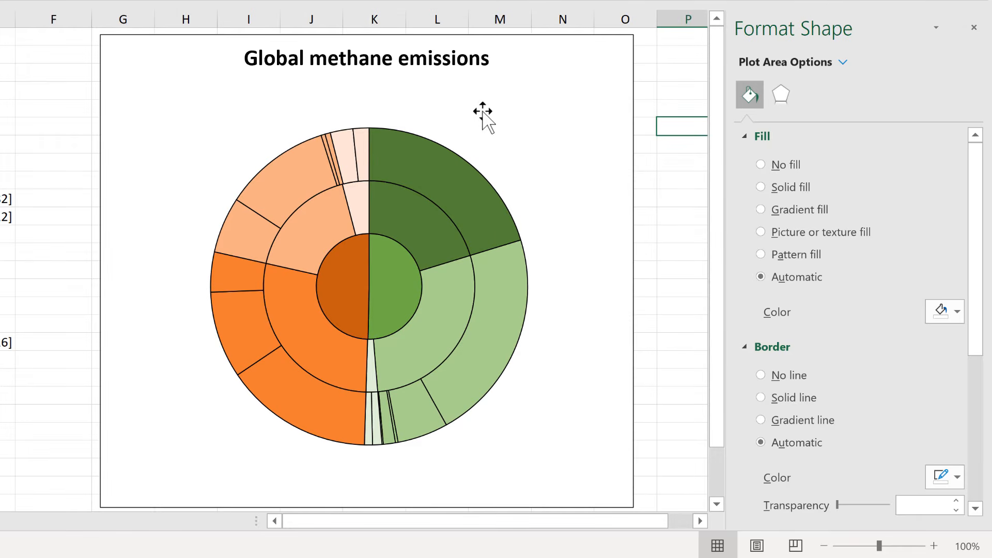
# Select the plot area by name from the chart's list of elements.
pyautogui.click(537, 47)
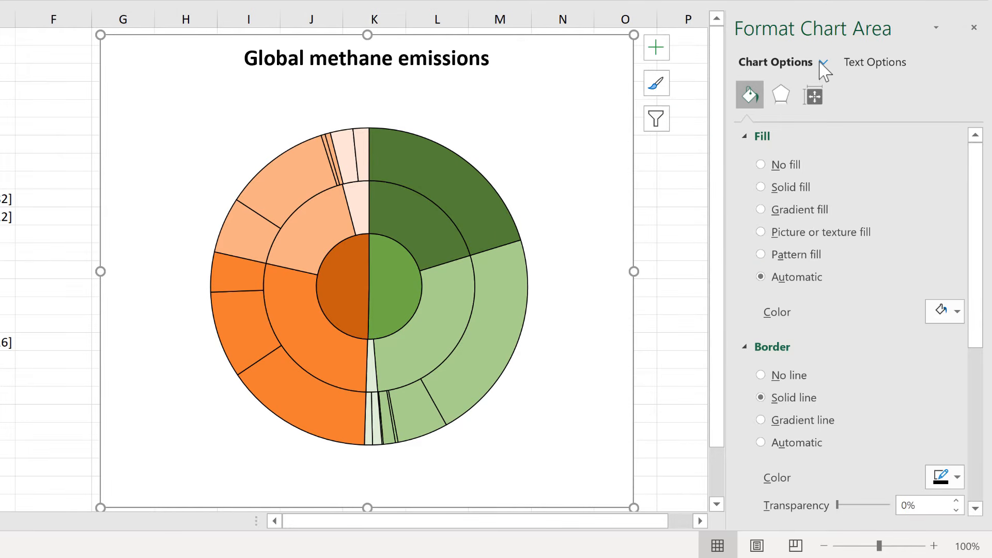
pyautogui.click(824, 63)
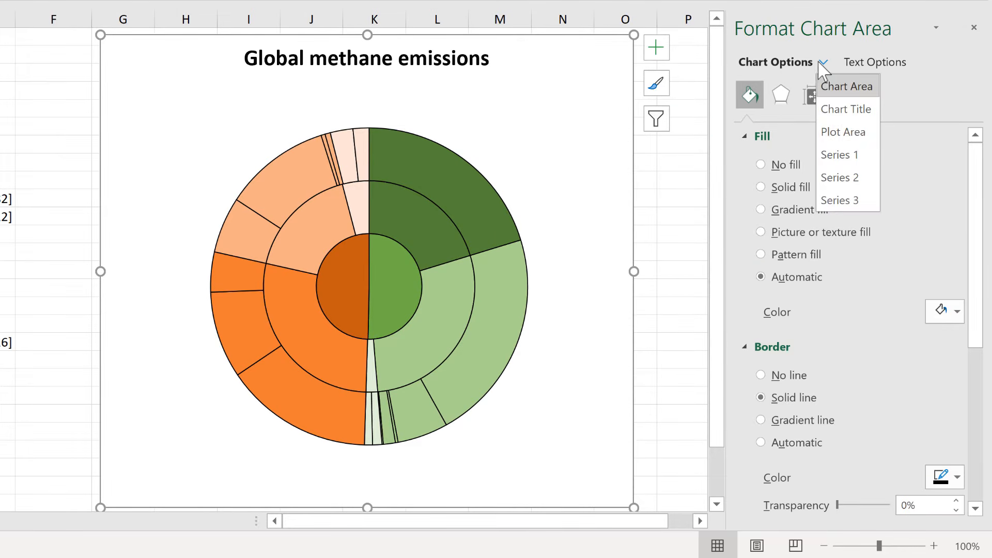
pyautogui.click(857, 136)
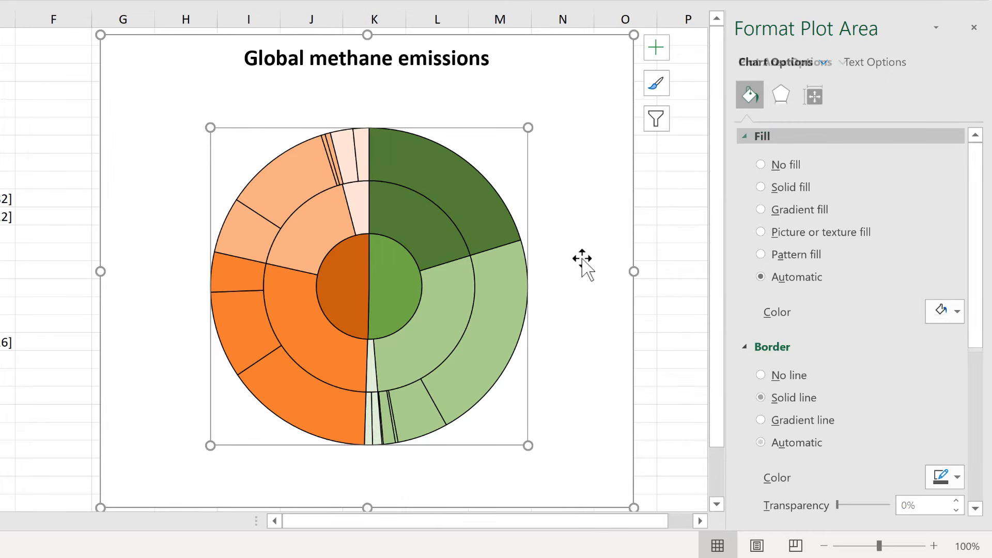
pyautogui.click(666, 186)
# Add data labels to all three rings of the chart.
pyautogui.click(547, 40)
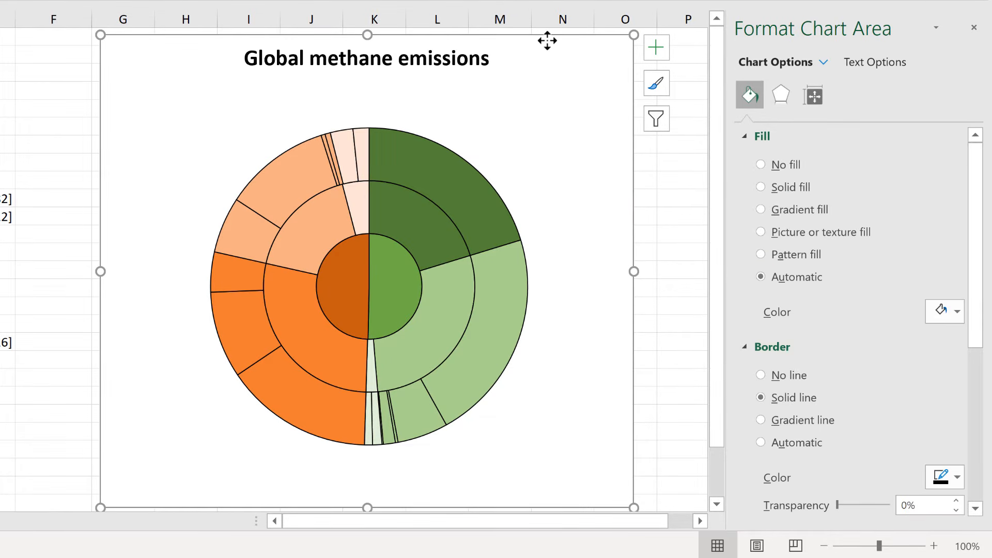
pyautogui.click(654, 52)
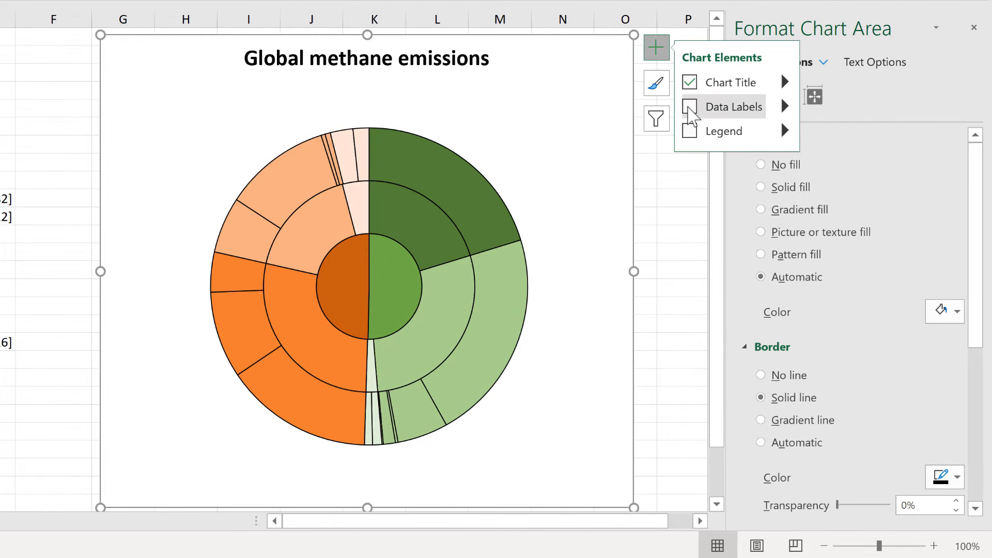
pyautogui.click(690, 108)
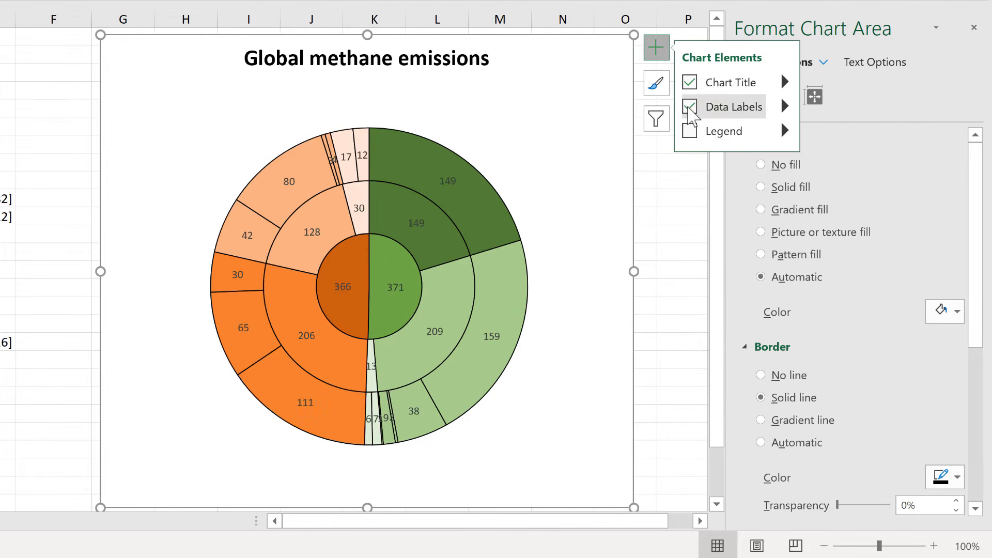
pyautogui.click(663, 219)
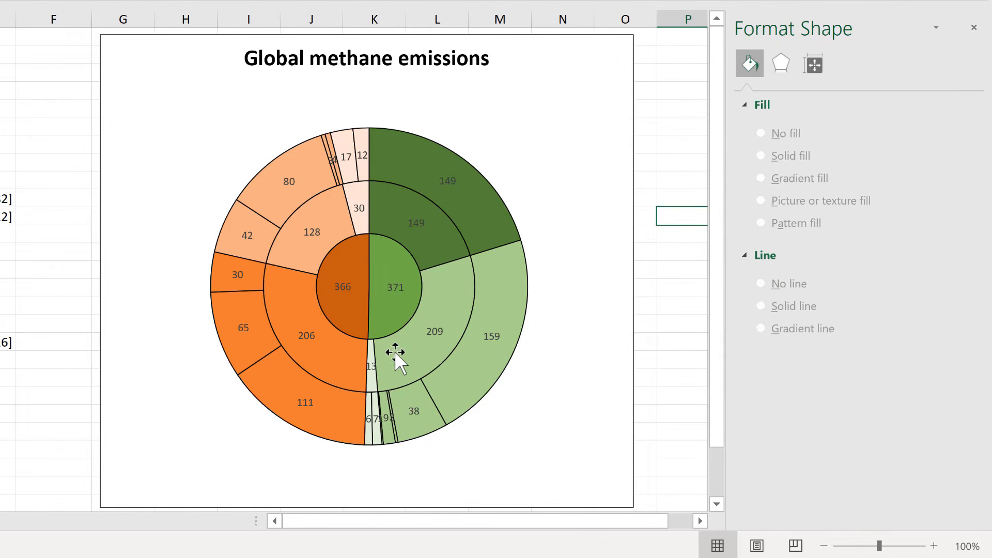
# Make the inner ring's data labels show category names instead of values, in bold black text.
pyautogui.click(391, 287)
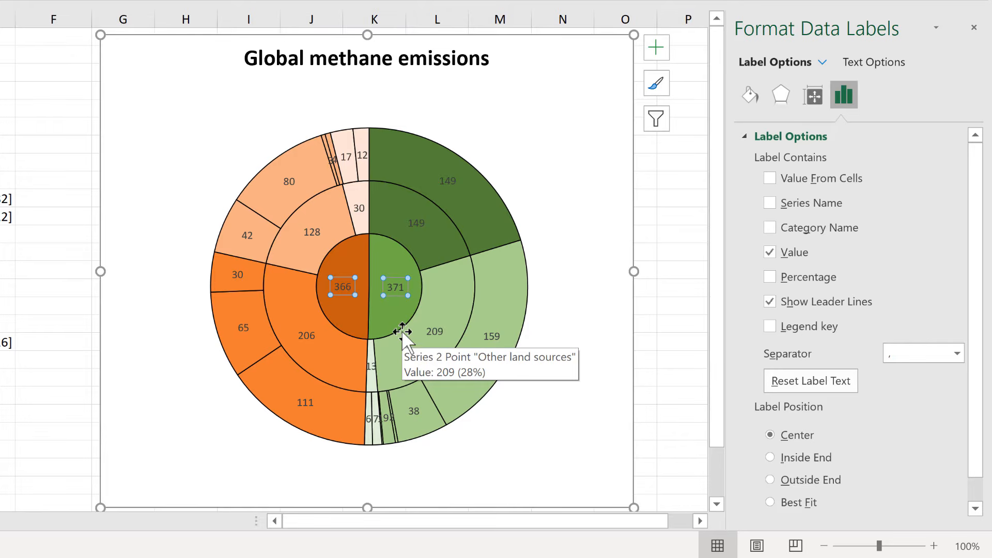
pyautogui.click(800, 255)
pyautogui.click(769, 228)
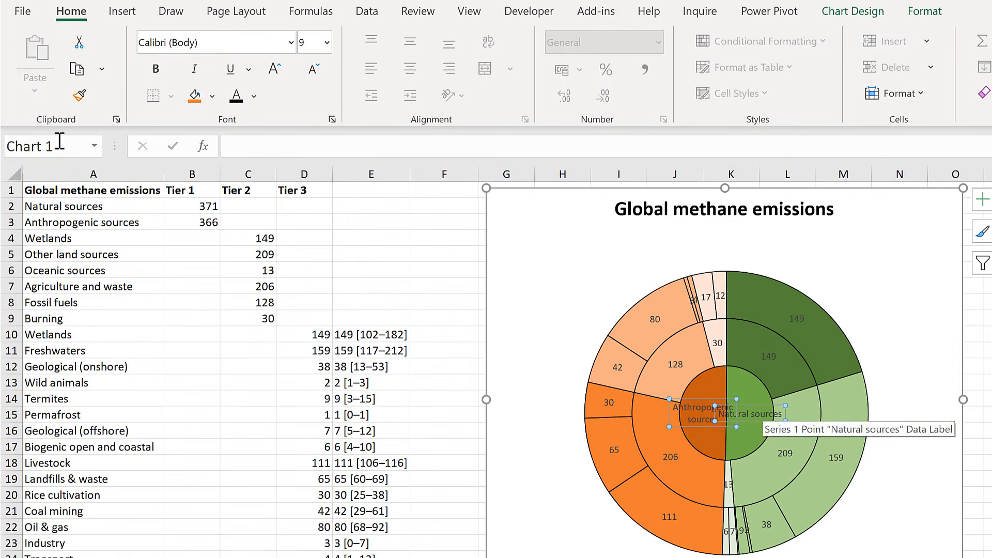
pyautogui.click(155, 68)
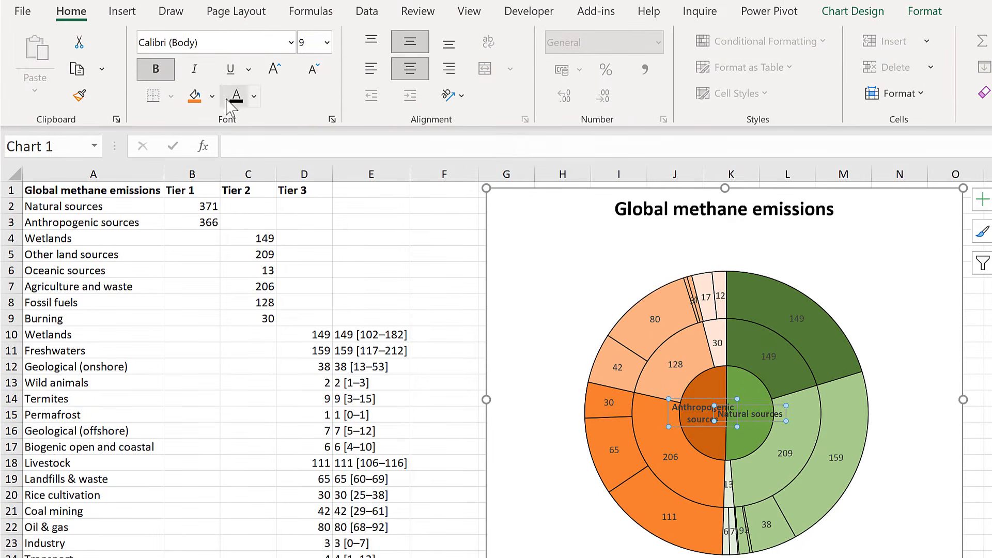
pyautogui.click(235, 97)
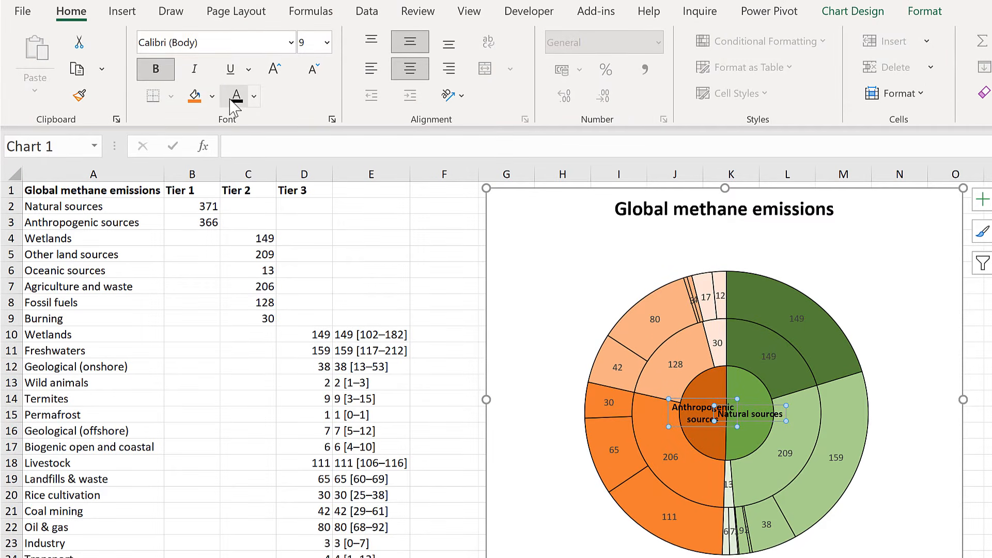
# Rotate the Natural sources label's text up and the Anthropogenic sources label's text down.
pyautogui.click(758, 407)
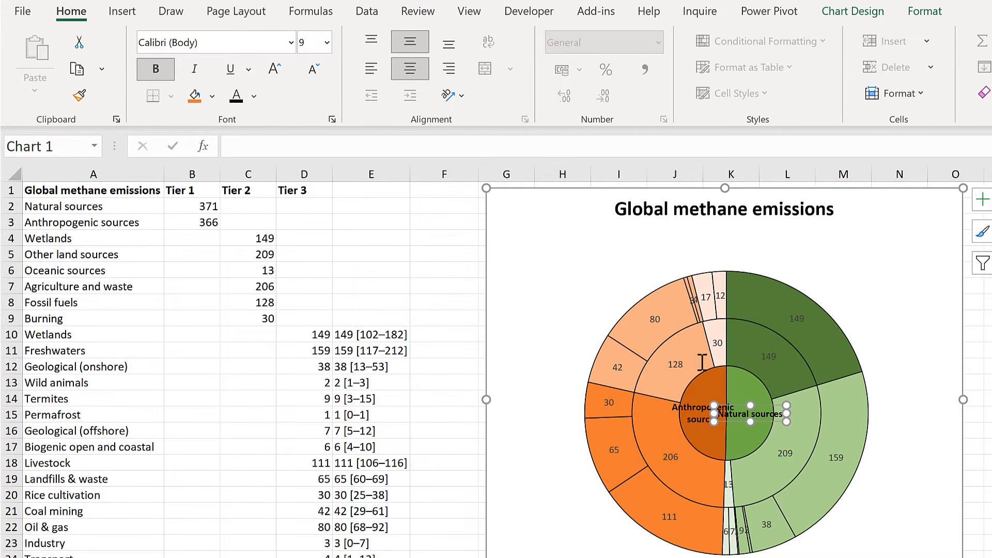
pyautogui.click(456, 98)
pyautogui.click(523, 195)
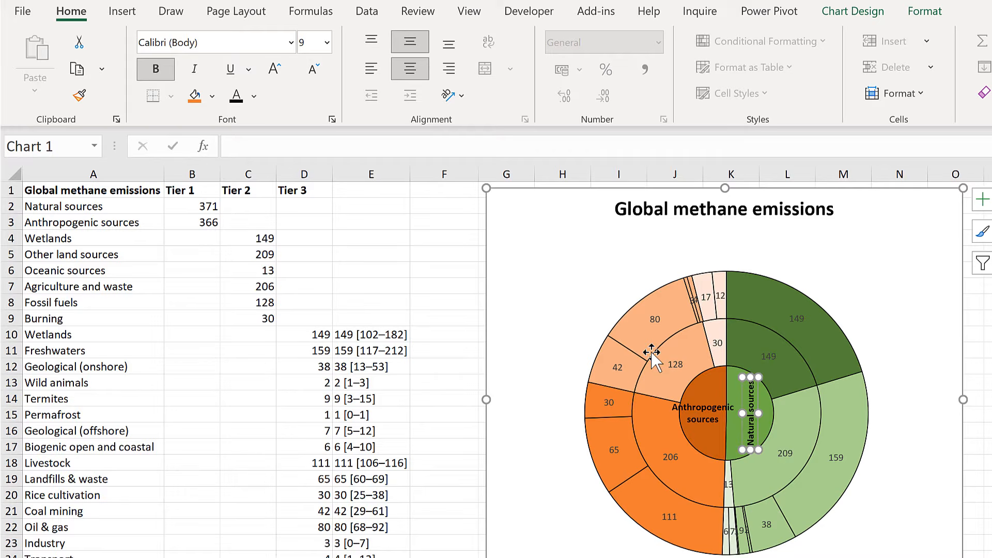
pyautogui.click(695, 414)
pyautogui.click(449, 95)
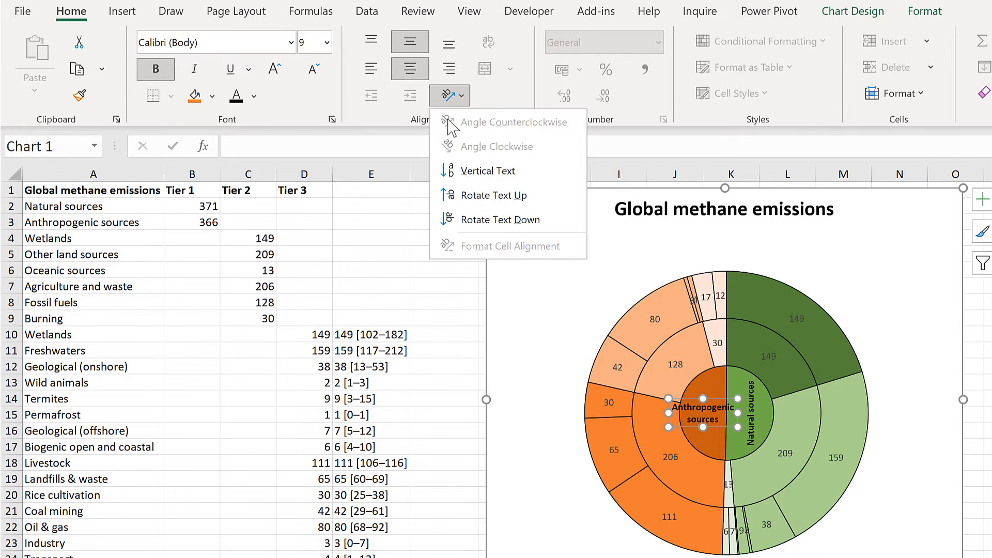
pyautogui.click(504, 221)
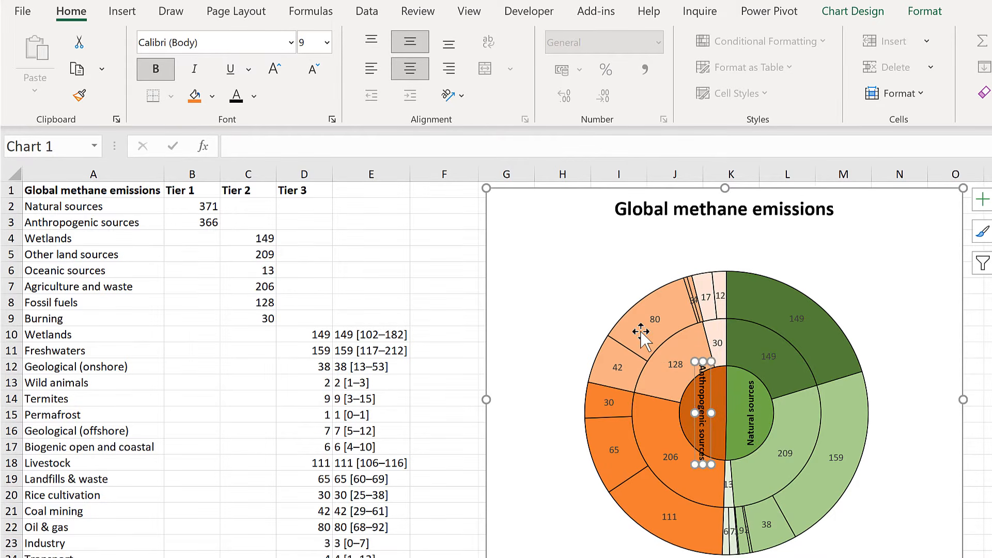
# Move the Natural sources label closer to the centre line and fit the Anthropogenic sources label on two lines inside its half.
pyautogui.click(751, 399)
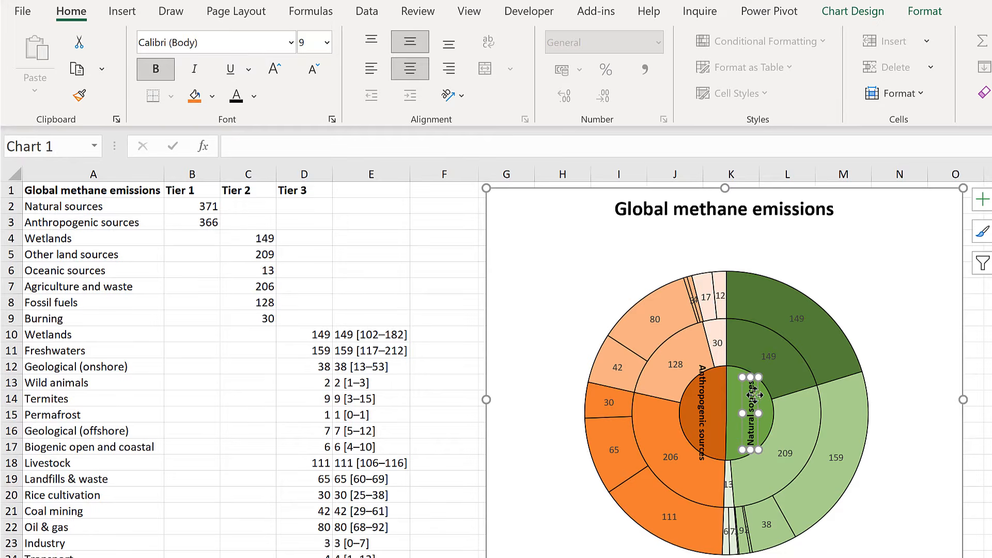
pyautogui.doubleClick(759, 396)
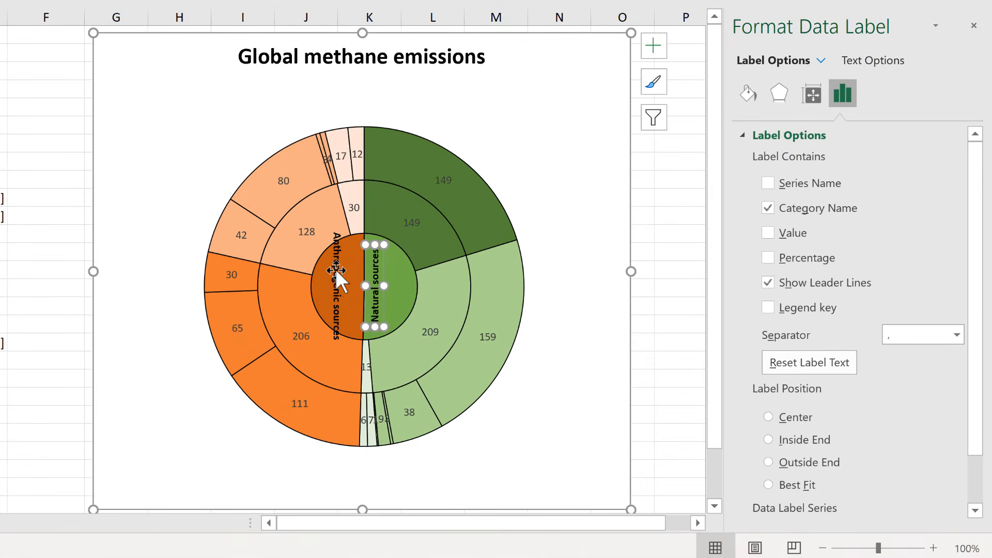
pyautogui.click(370, 292)
pyautogui.moveTo(363, 290); pyautogui.dragTo(337, 238)
pyautogui.moveTo(354, 284); pyautogui.dragTo(354, 283)
pyautogui.moveTo(315, 287); pyautogui.dragTo(324, 287)
pyautogui.moveTo(348, 238); pyautogui.dragTo(355, 238)
pyautogui.moveTo(320, 286); pyautogui.dragTo(328, 283)
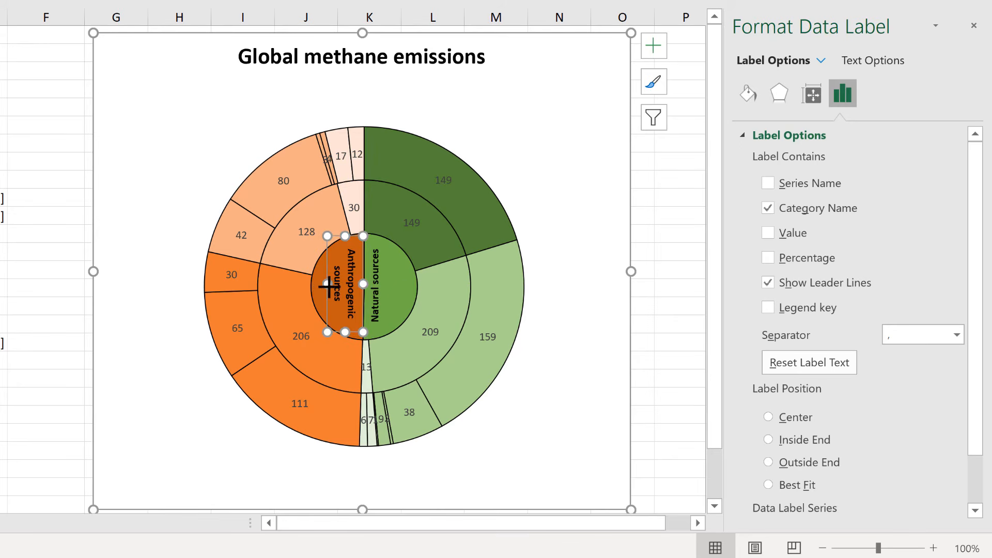
# Make the middle ring's data labels show category names instead of values, in bold black text.
pyautogui.click(414, 221)
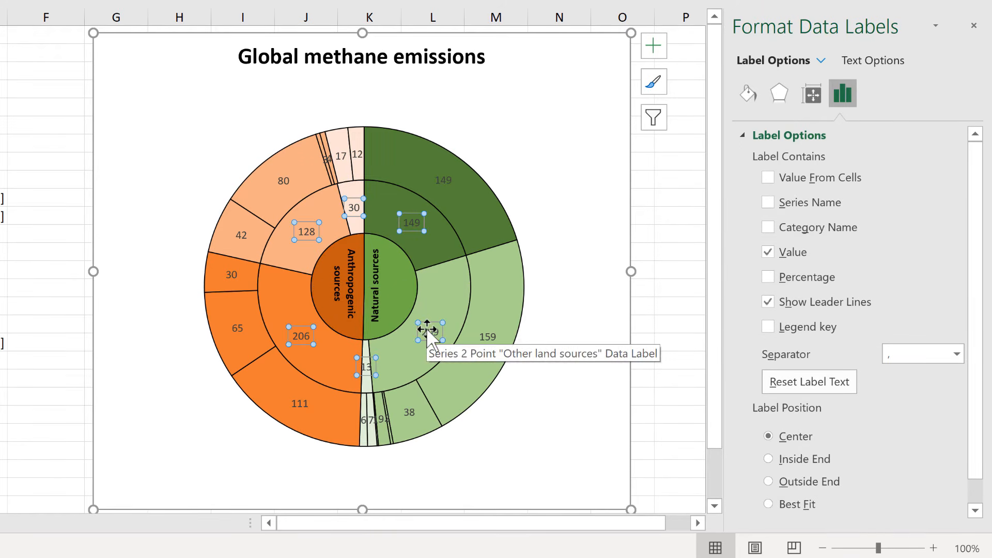
pyautogui.click(768, 253)
pyautogui.click(768, 228)
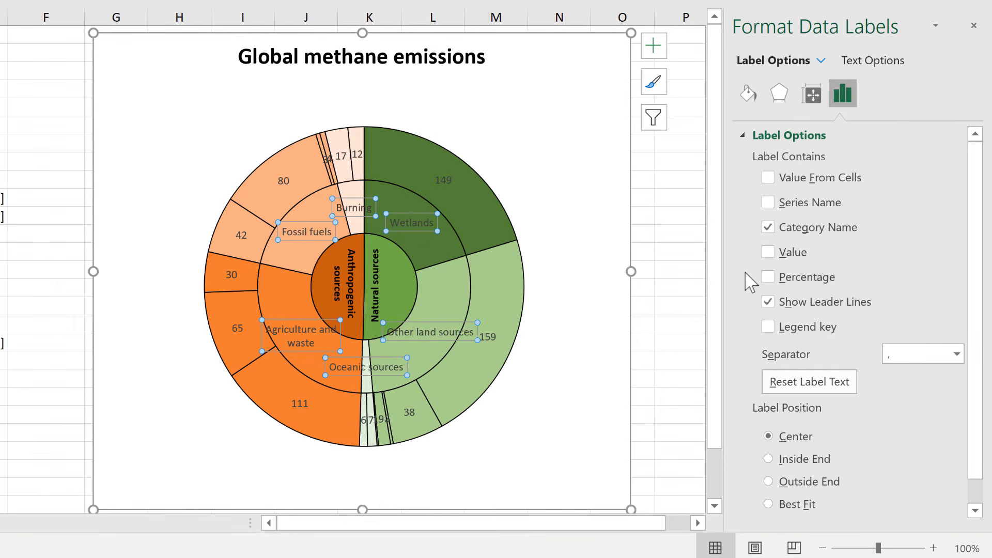
pyautogui.hotkey('ctrl', 'b')
pyautogui.click(872, 61)
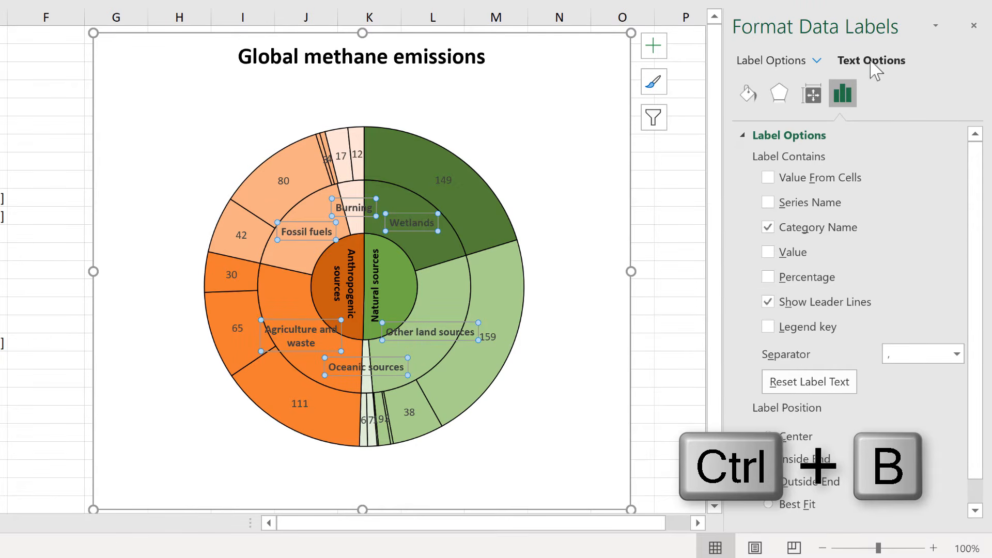
pyautogui.click(948, 289)
pyautogui.click(856, 348)
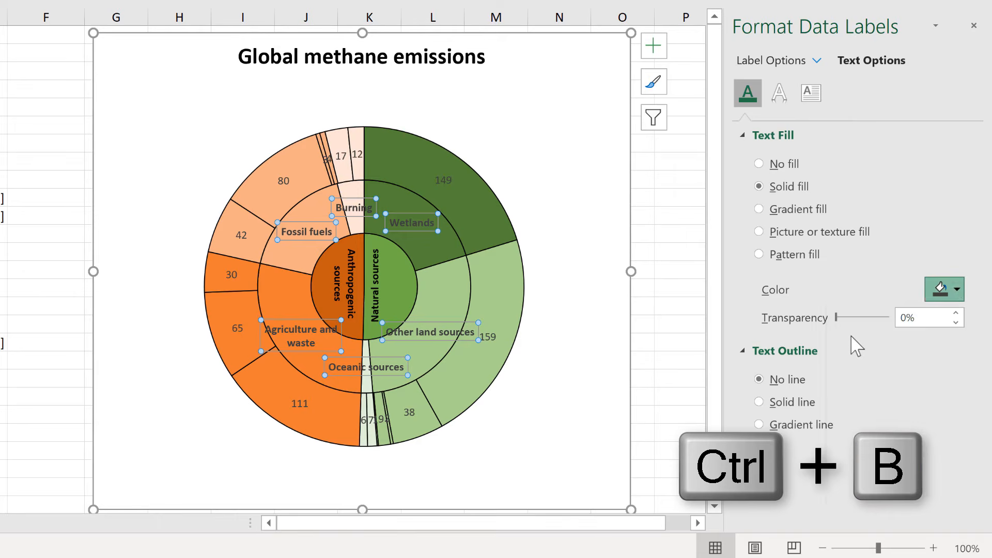
# Resize the middle-ring labels so Other land sources wraps onto three lines and Oceanic sources onto two.
pyautogui.click(470, 333)
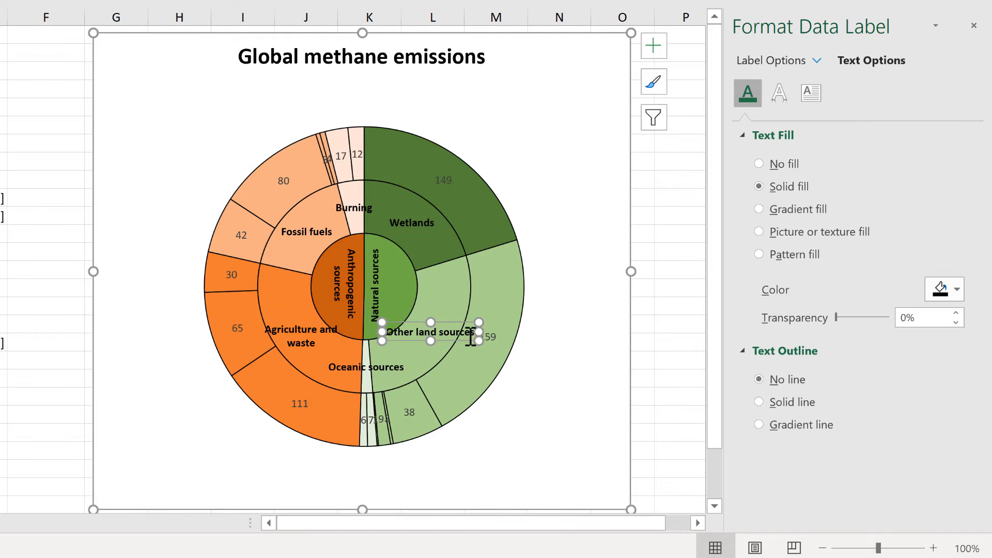
pyautogui.moveTo(475, 333); pyautogui.dragTo(429, 373)
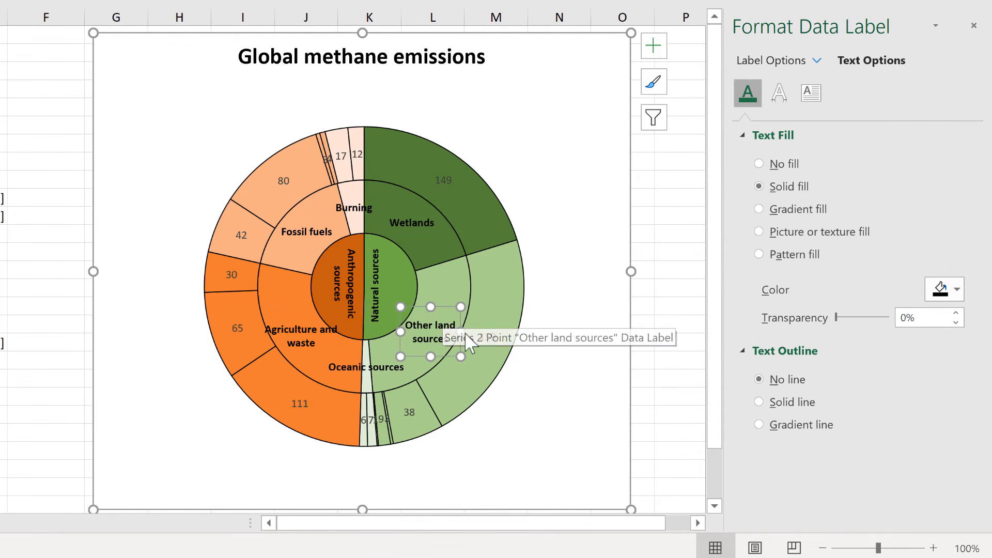
pyautogui.moveTo(461, 332); pyautogui.dragTo(459, 331)
pyautogui.click(385, 367)
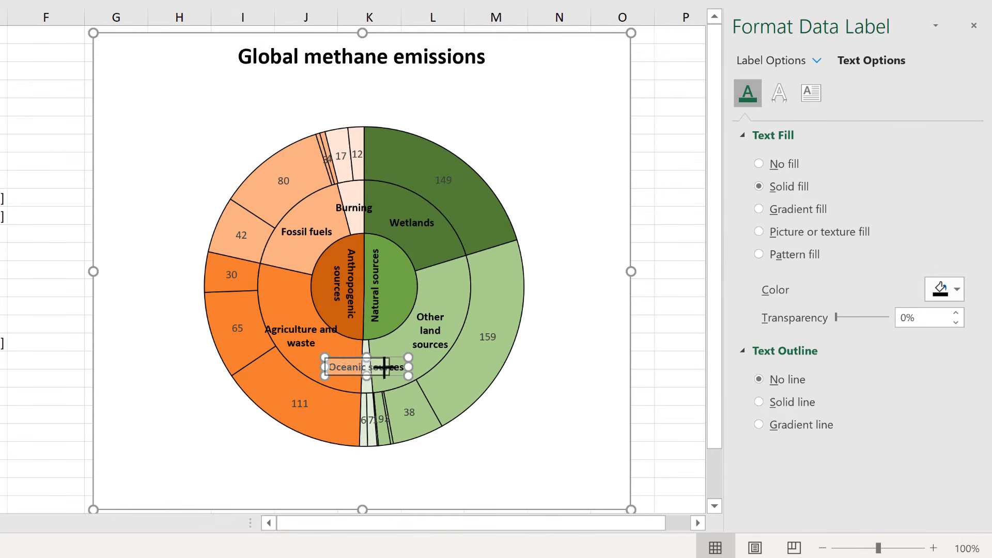
pyautogui.moveTo(384, 368); pyautogui.dragTo(380, 368)
pyautogui.moveTo(366, 377); pyautogui.dragTo(367, 391)
# Resize the Agriculture and waste label to break after Agriculture, and wrap the Fossil fuels label onto two lines.
pyautogui.click(336, 333)
pyautogui.moveTo(341, 337)
pyautogui.mouseDown()
pyautogui.moveTo(320, 337)
pyautogui.moveTo(335, 340)
pyautogui.mouseUp()
pyautogui.click(310, 230)
pyautogui.moveTo(338, 232); pyautogui.dragTo(324, 237)
pyautogui.moveTo(307, 241); pyautogui.dragTo(308, 259)
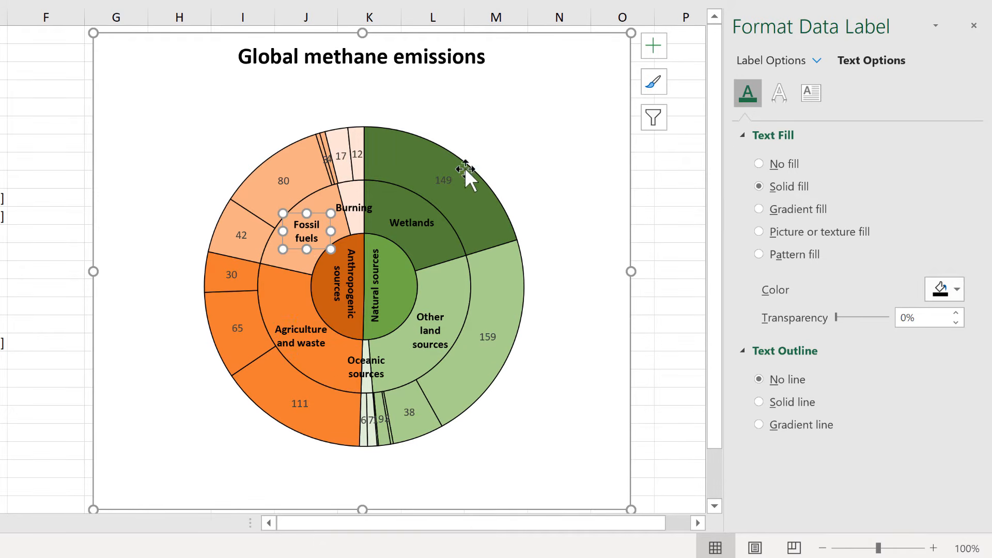
# Highlight the Tier 3 values in D10:D26 that the outer ring's data labels display.
pyautogui.click(440, 174)
pyautogui.moveTo(507, 249)
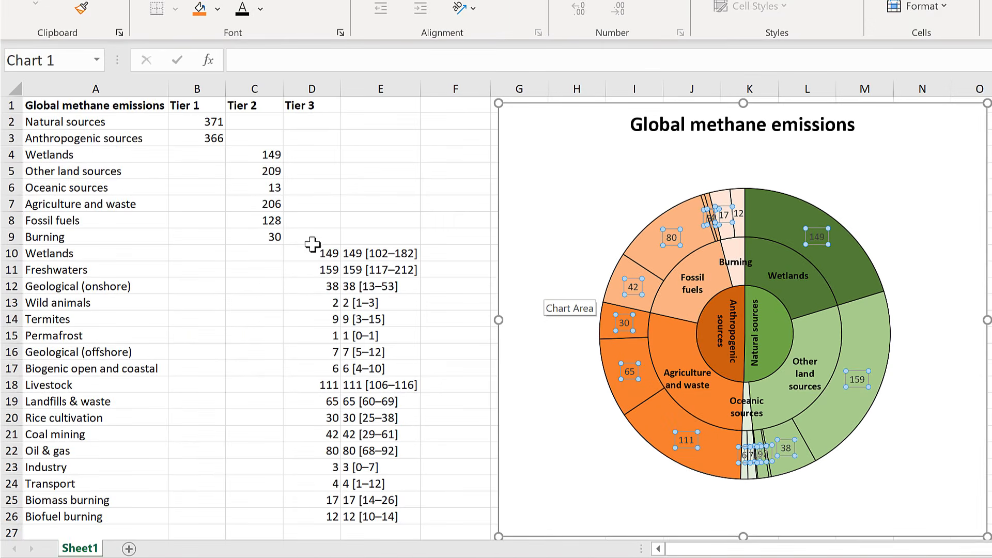
pyautogui.click(124, 226)
pyautogui.moveTo(309, 251); pyautogui.dragTo(351, 531)
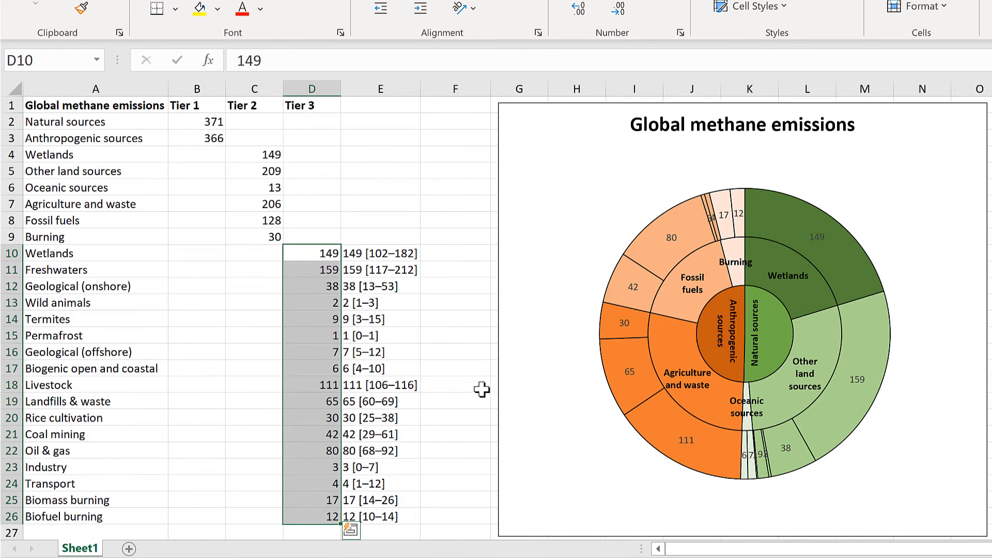
# Enter the formula =A10&E10 in cell F10 to join the Wetlands name with its value and range text.
pyautogui.moveTo(393, 250); pyautogui.dragTo(391, 517)
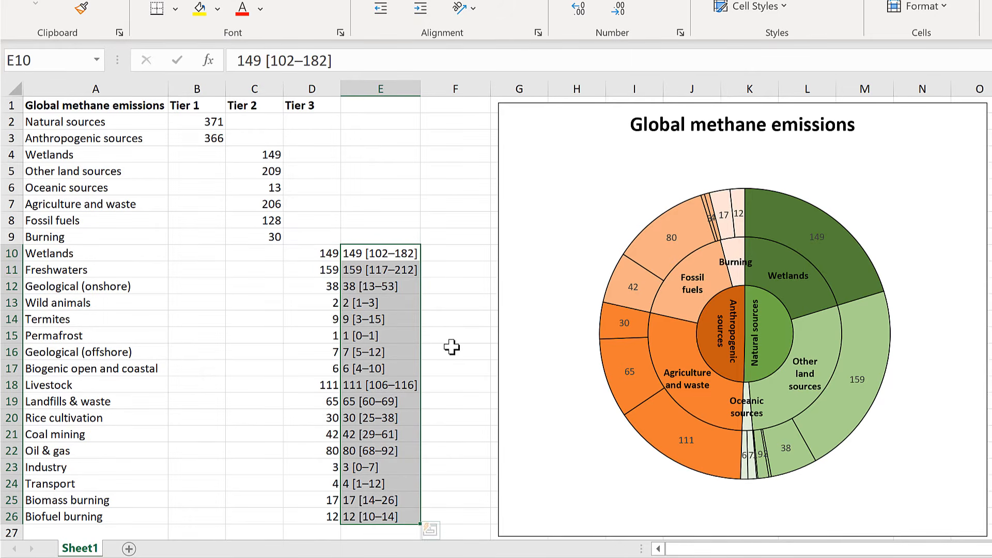
pyautogui.click(111, 254)
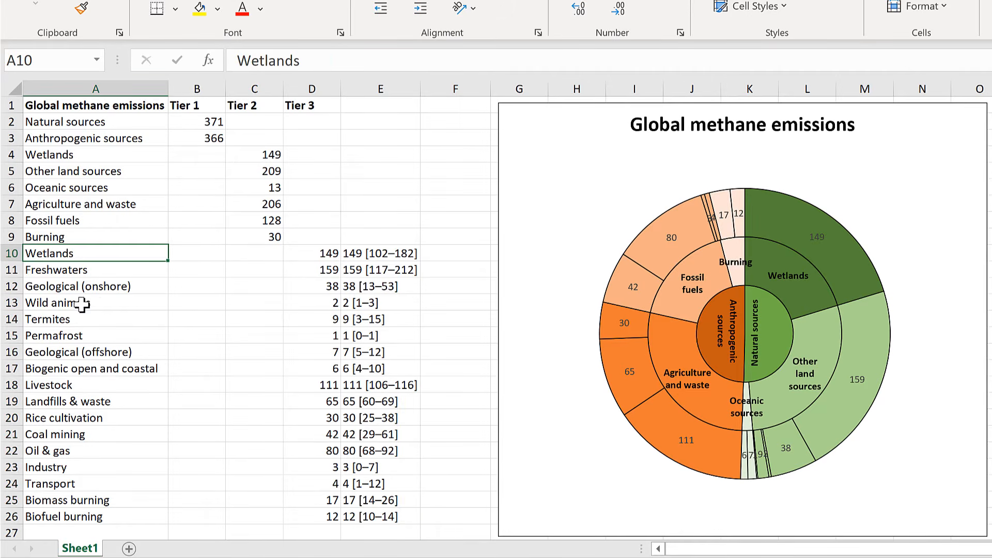
pyautogui.click(440, 251)
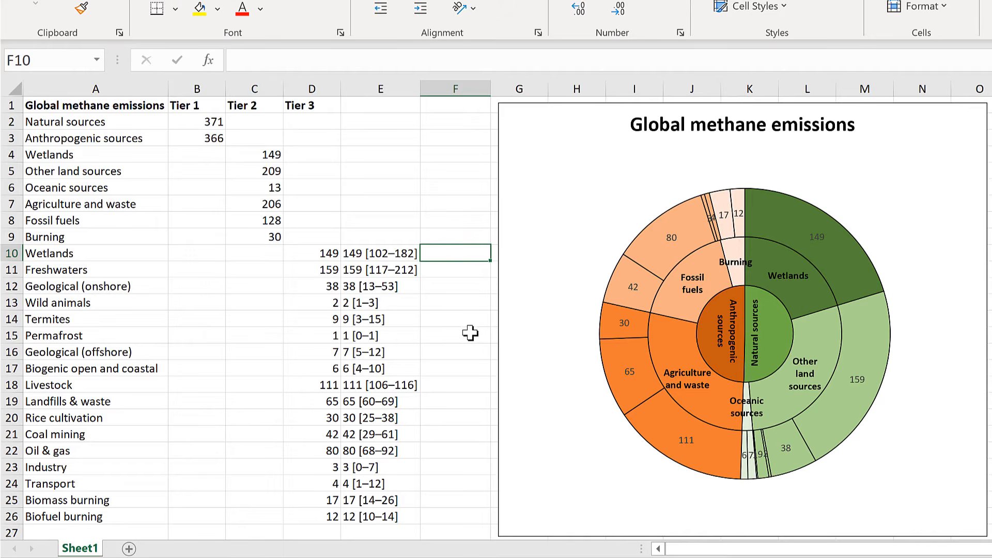
pyautogui.write('=')
pyautogui.click(136, 257)
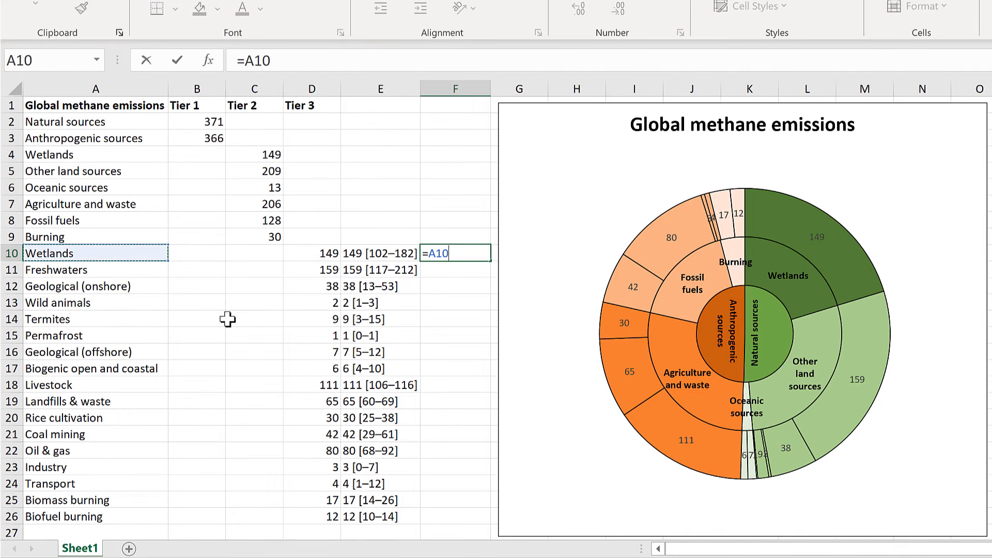
pyautogui.write('&')
pyautogui.click(388, 256)
pyautogui.press('Return')
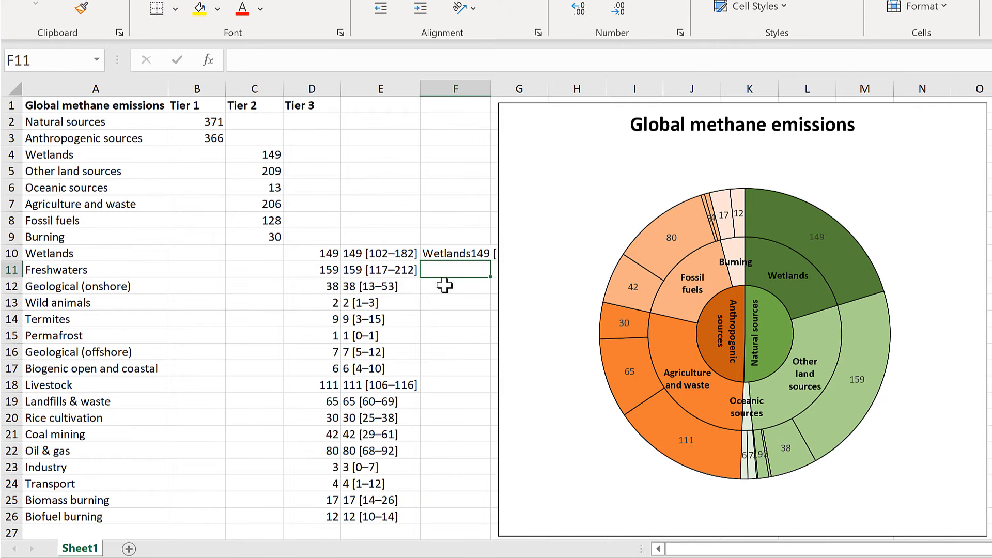
# Move the chart clear of column G and fill the F10 formula down to F26.
pyautogui.click(449, 252)
pyautogui.moveTo(554, 105); pyautogui.dragTo(588, 105)
pyautogui.click(444, 252)
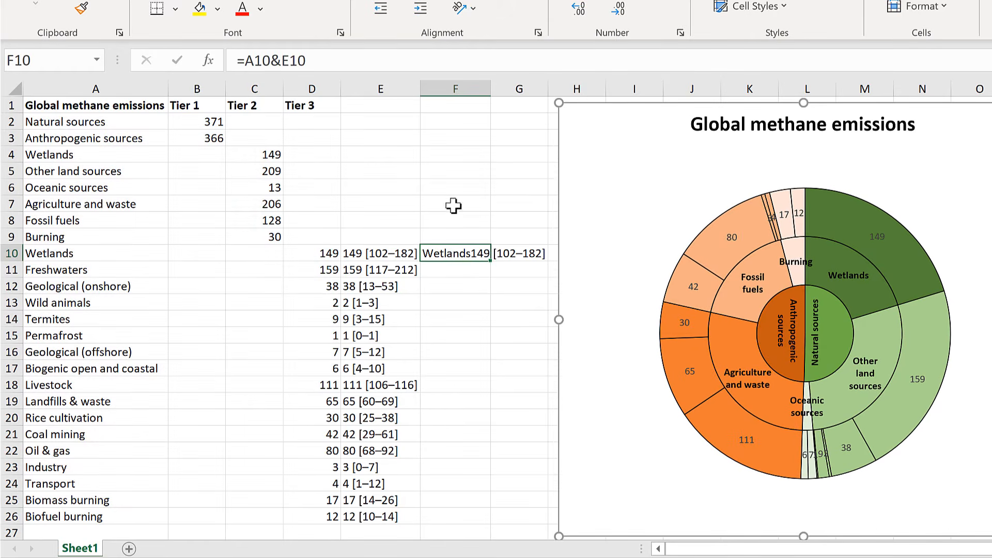
pyautogui.doubleClick(492, 264)
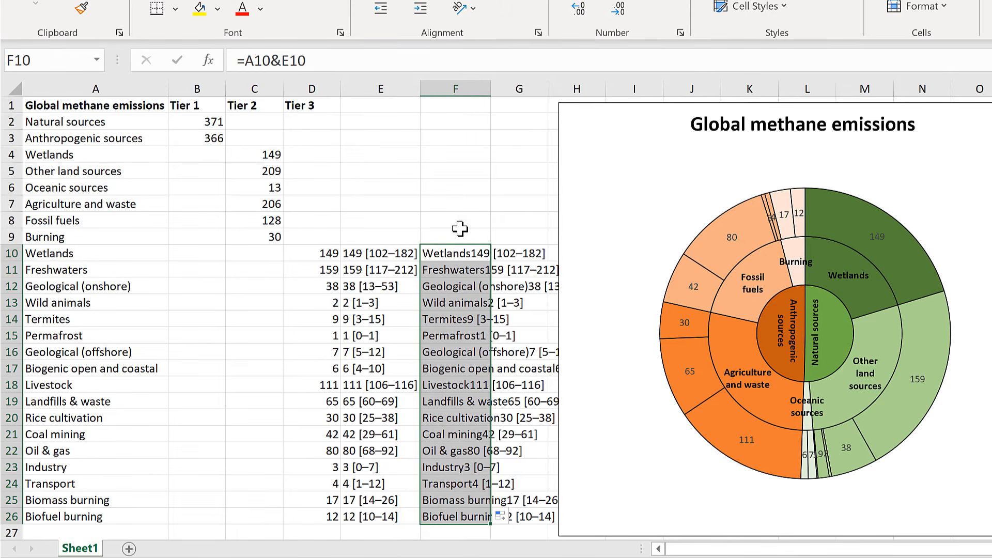
pyautogui.click(496, 223)
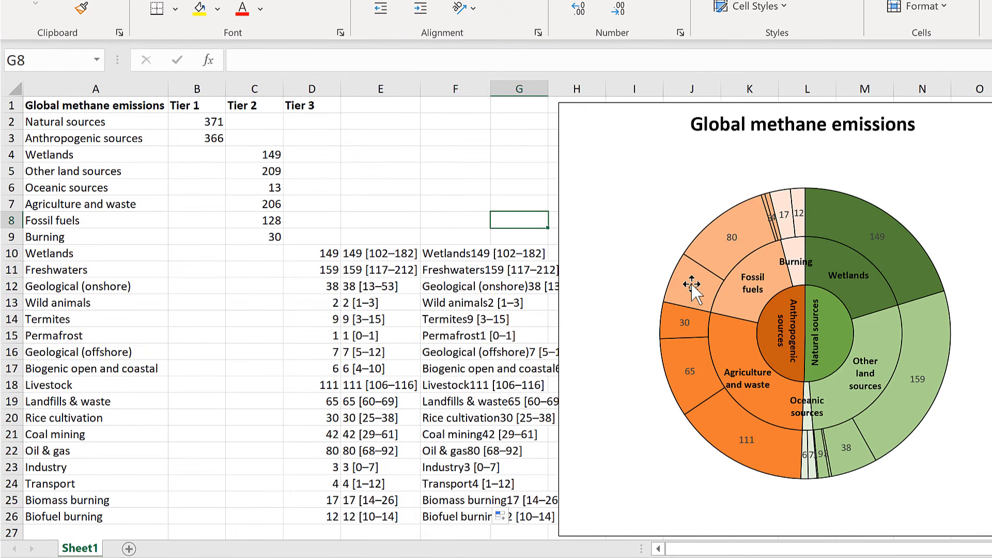
# Make the outer ring's labels show the text from cells F2:F26 instead of values, and move the Landfills & waste label outside the ring.
pyautogui.doubleClick(693, 287)
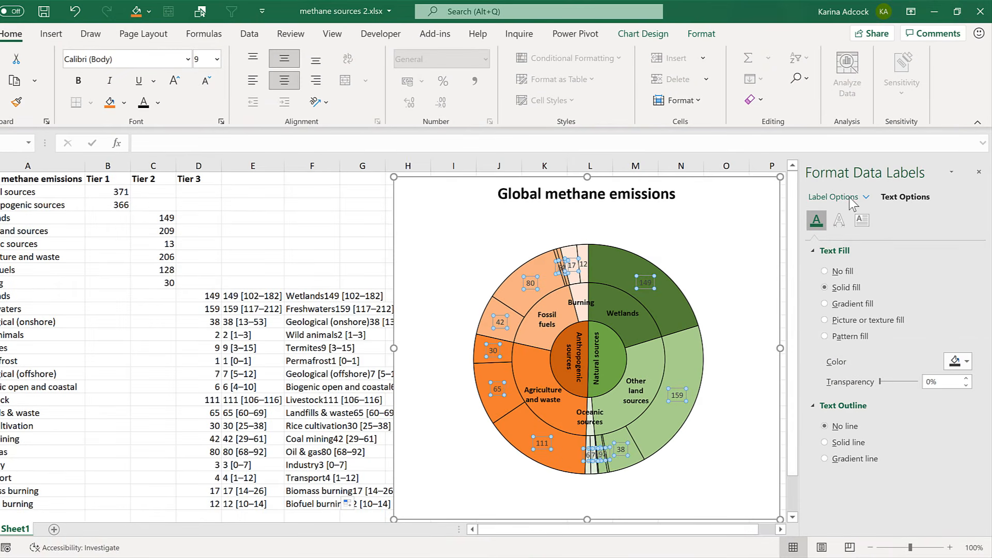
pyautogui.click(851, 198)
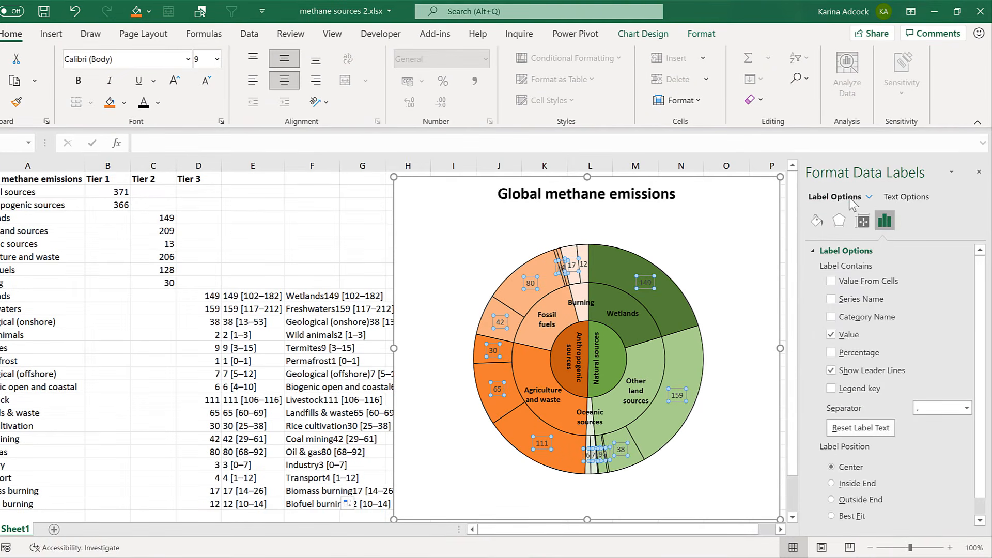
pyautogui.click(832, 338)
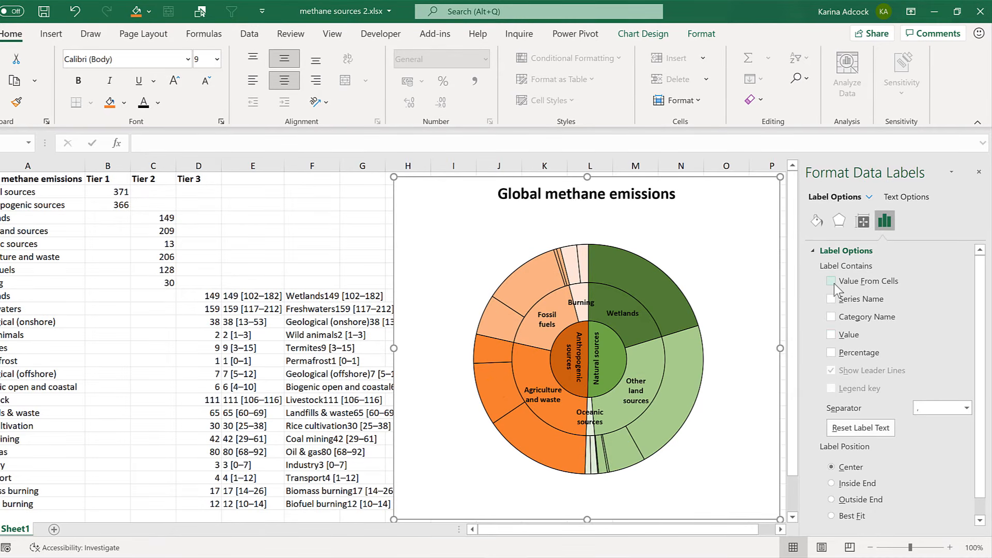
pyautogui.click(834, 283)
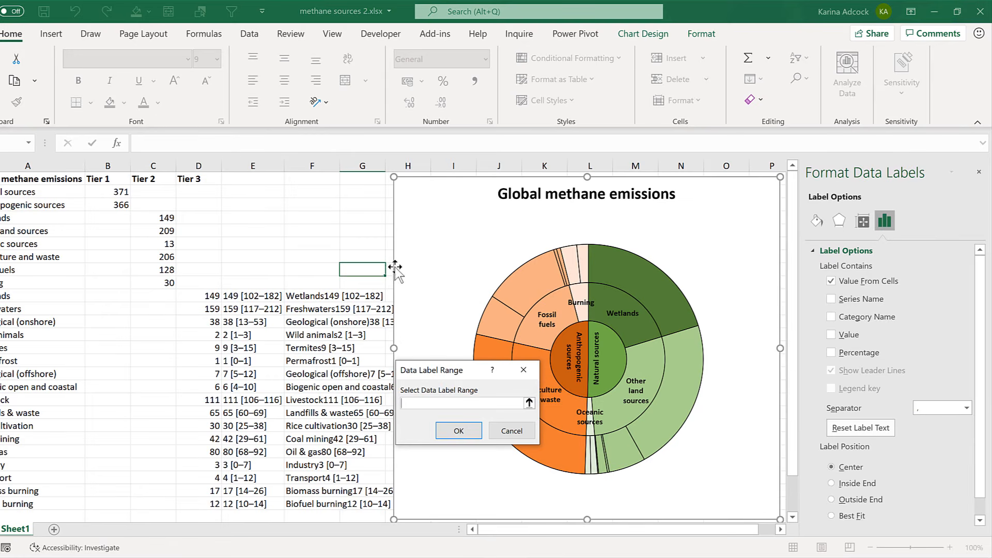
pyautogui.moveTo(308, 192); pyautogui.dragTo(308, 503)
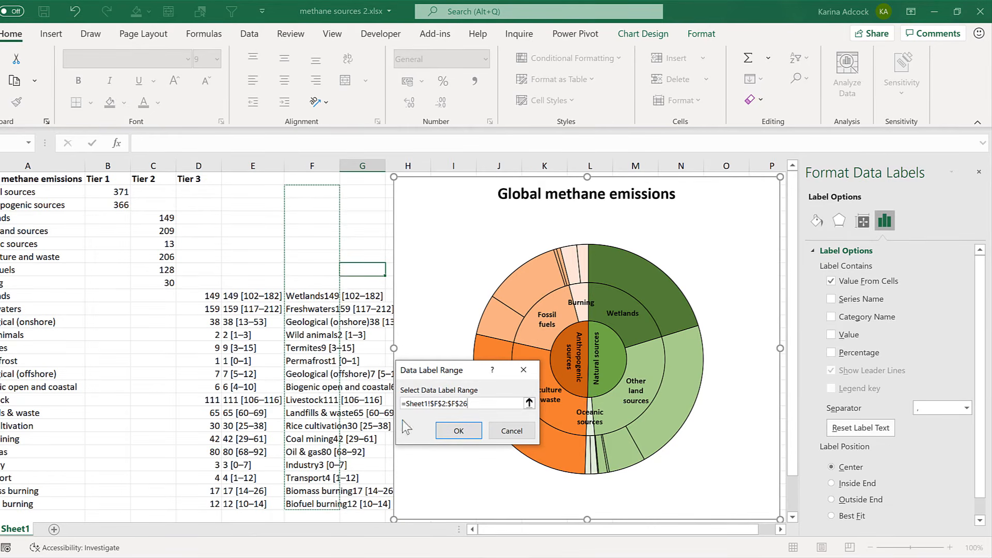
pyautogui.click(457, 432)
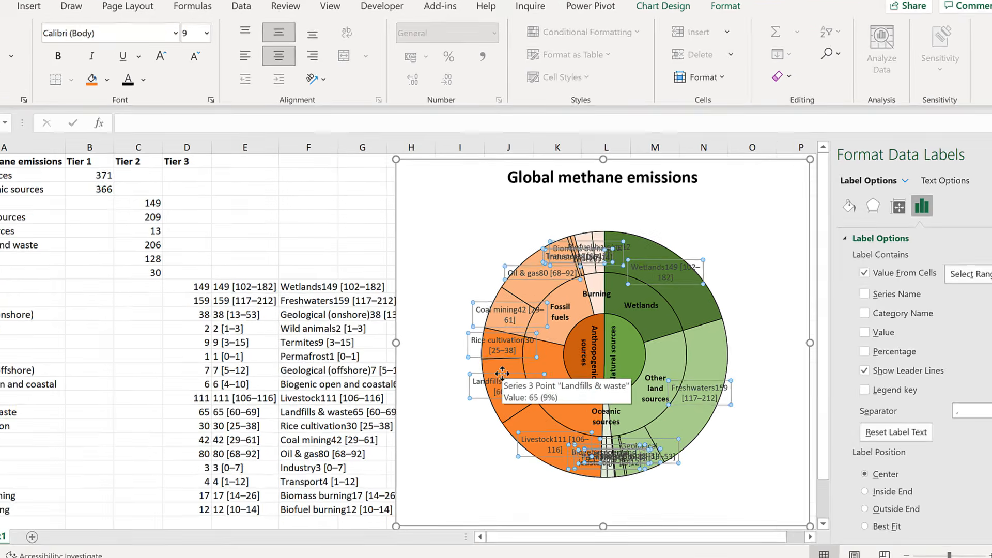
pyautogui.click(497, 379)
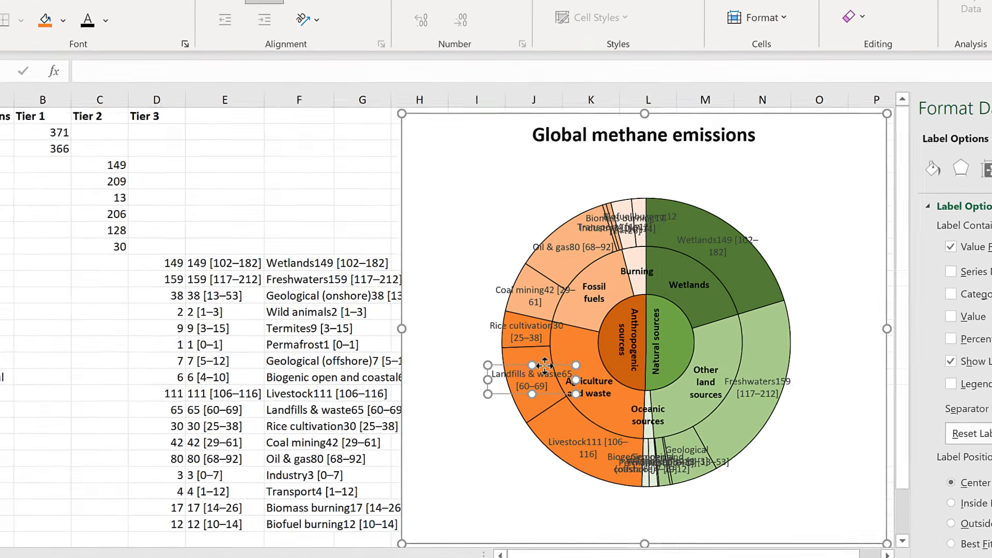
pyautogui.moveTo(503, 379); pyautogui.dragTo(457, 399)
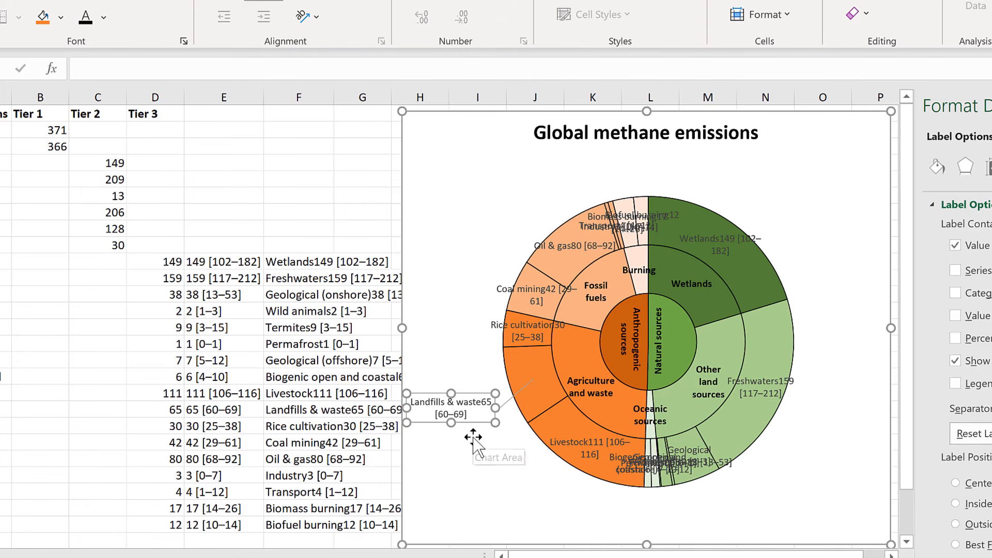
# Edit the F10 formula to insert a quoted line break between A10 and E10.
pyautogui.click(307, 262)
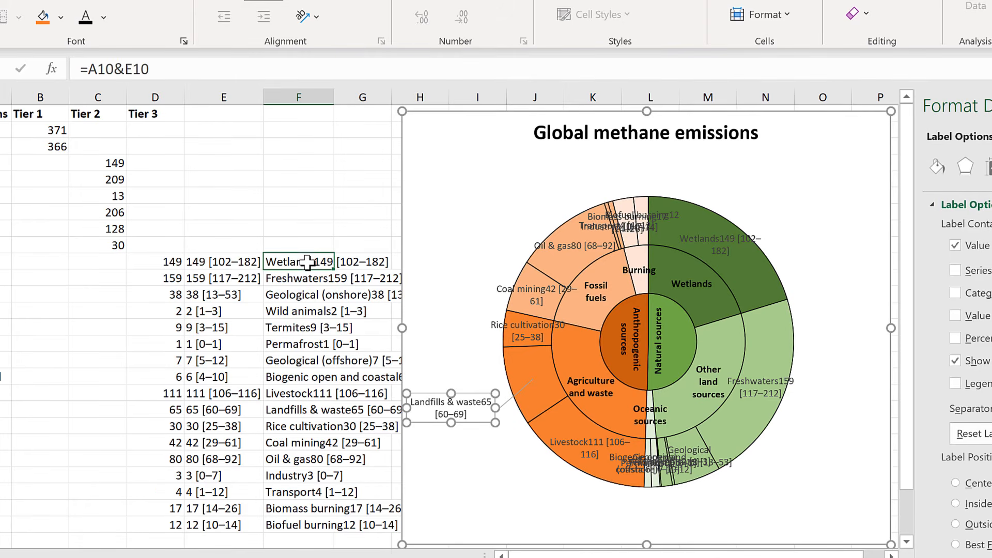
pyautogui.click(124, 69)
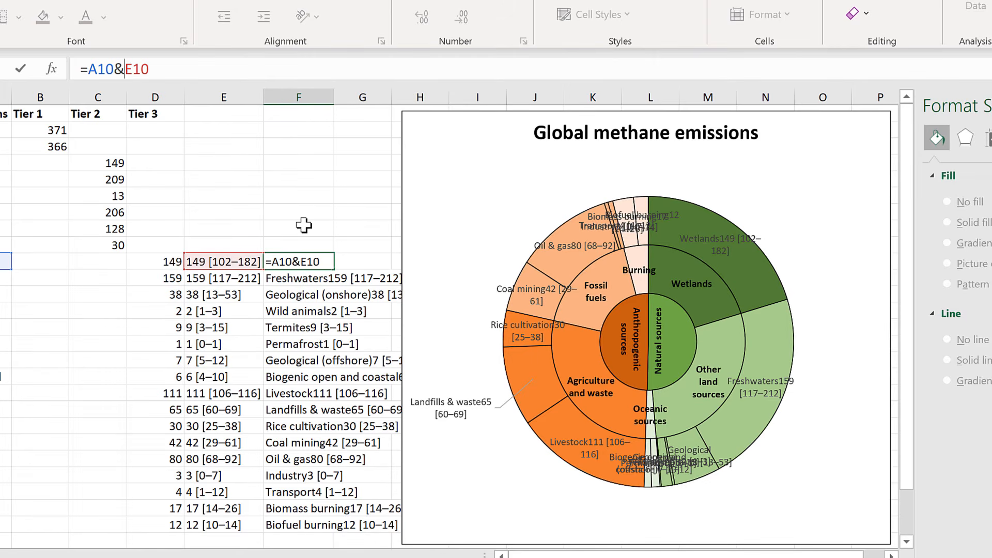
pyautogui.write('""')
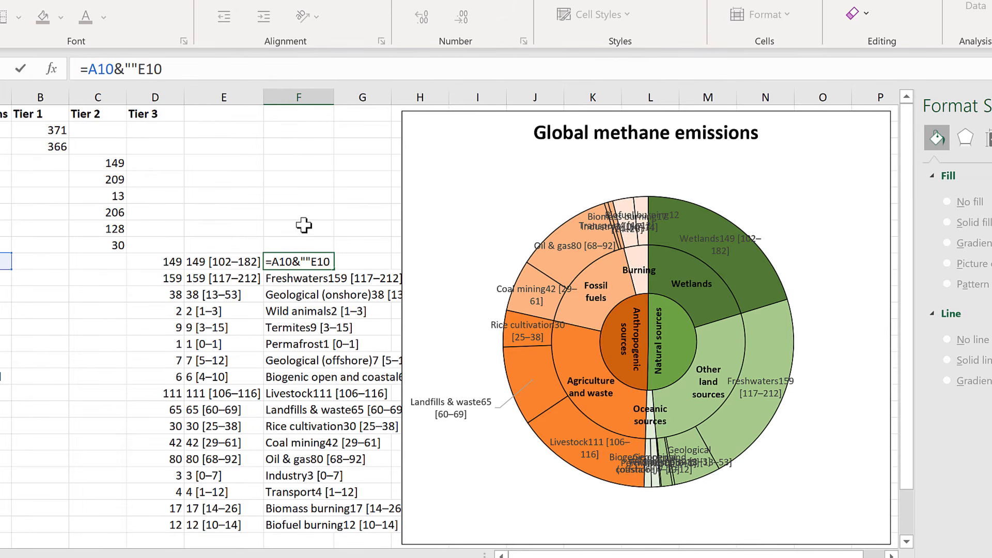
pyautogui.write('&')
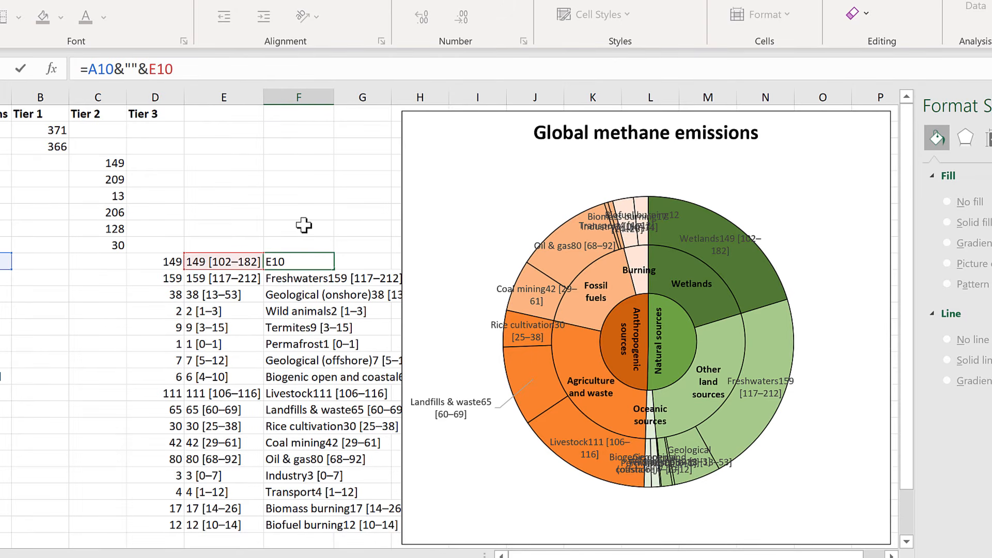
pyautogui.click(132, 70)
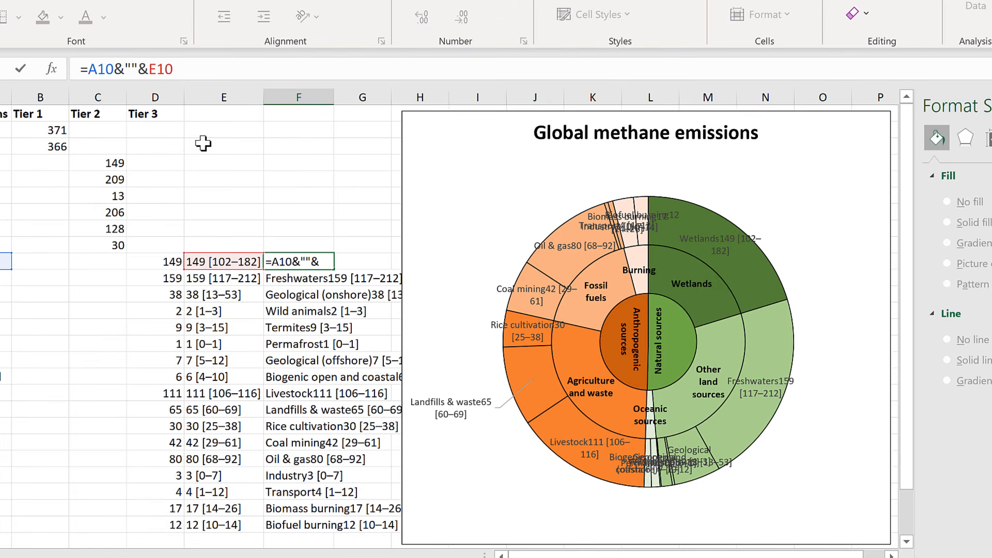
pyautogui.hotkey('alt', 'Return')
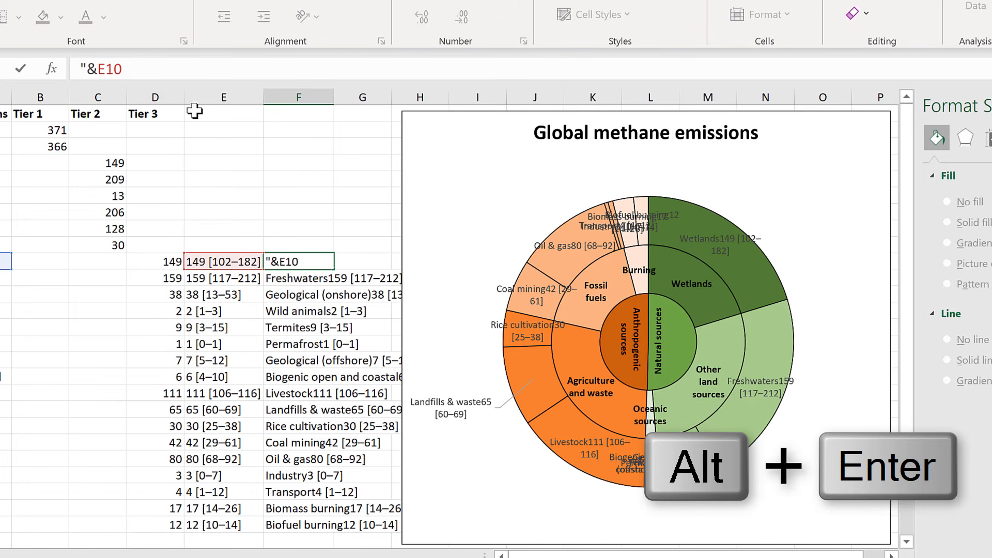
pyautogui.moveTo(195, 81); pyautogui.dragTo(186, 150)
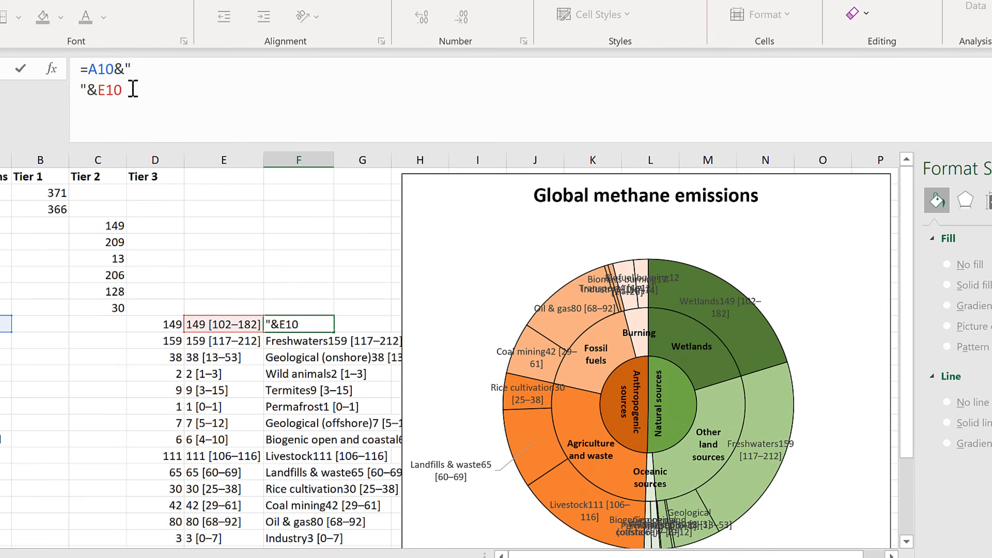
pyautogui.moveTo(234, 144); pyautogui.dragTo(221, 57)
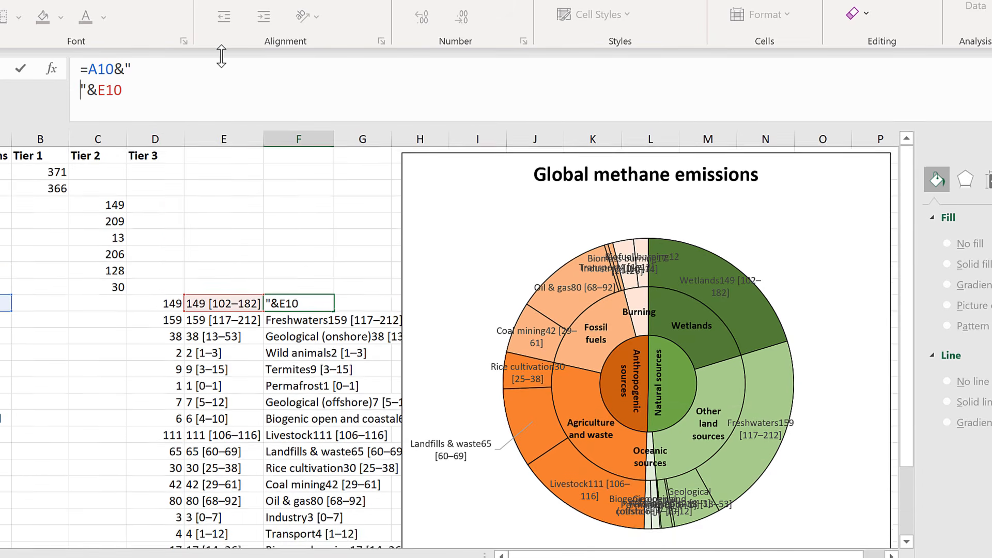
pyautogui.press('Return')
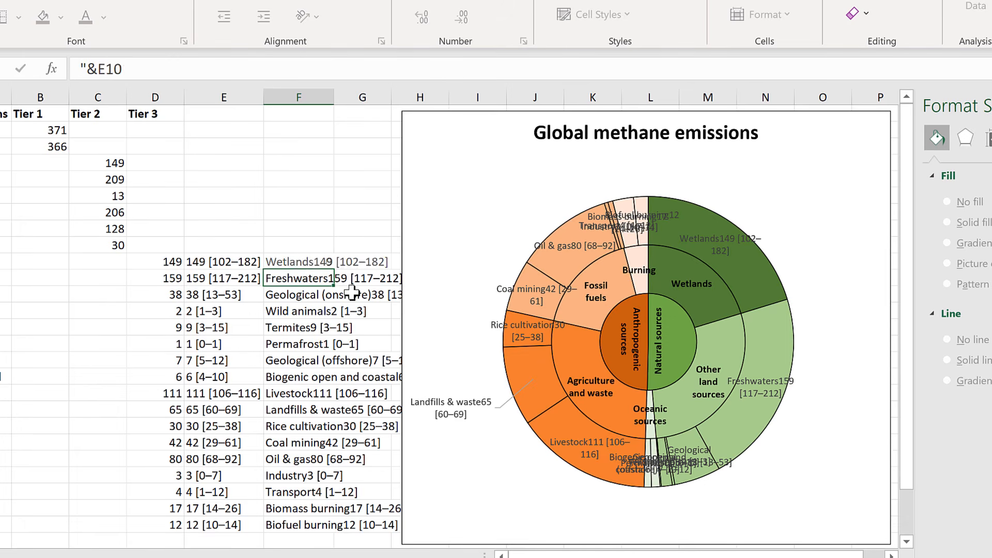
# Fill the revised line-break formula from F10 down to F26.
pyautogui.click(325, 267)
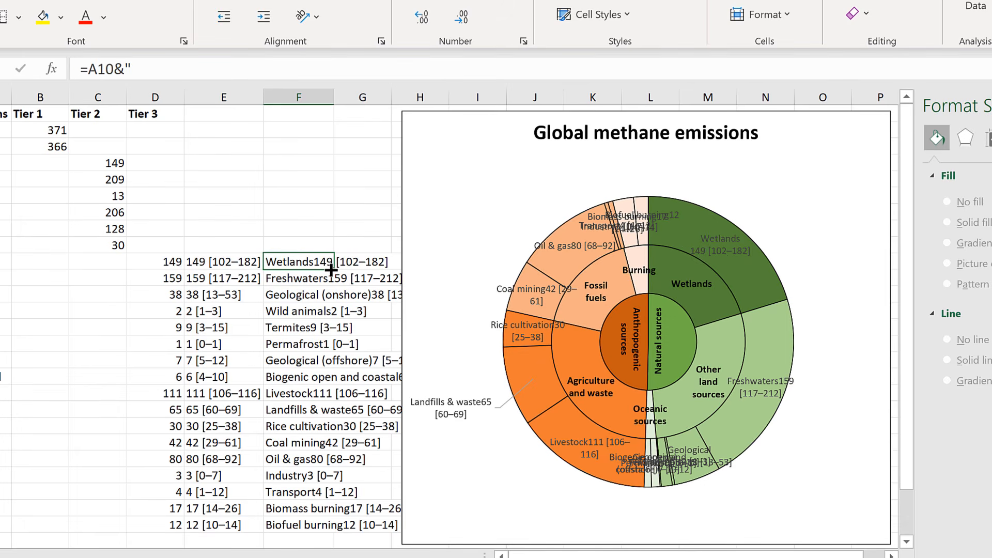
pyautogui.doubleClick(333, 269)
pyautogui.click(315, 232)
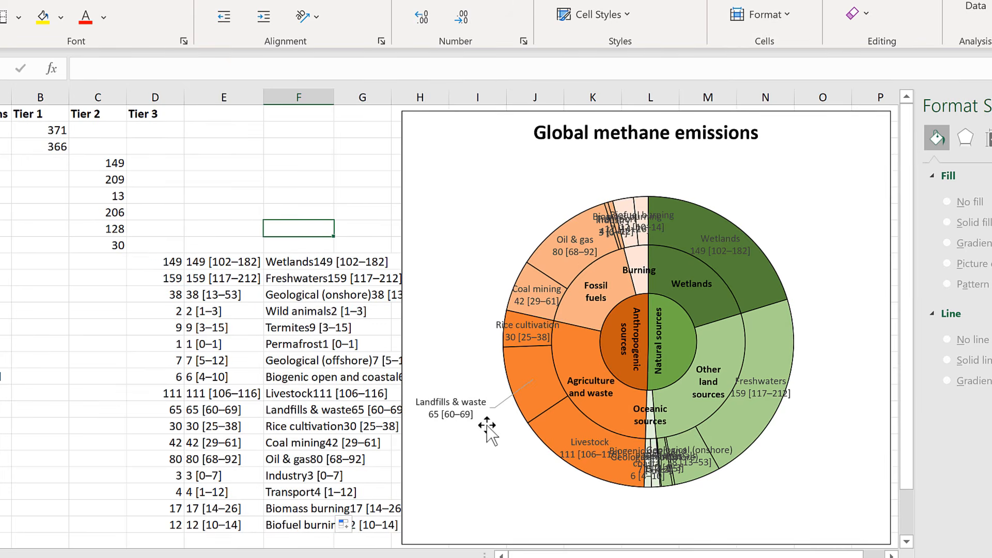
# Format the outer ring's data labels as bold black text.
pyautogui.click(476, 419)
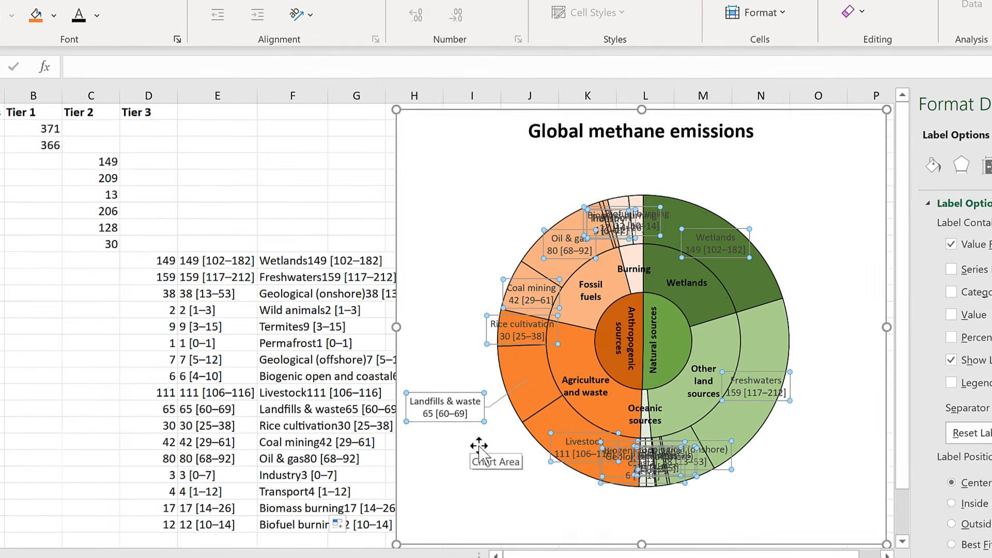
pyautogui.hotkey('ctrl', 'b')
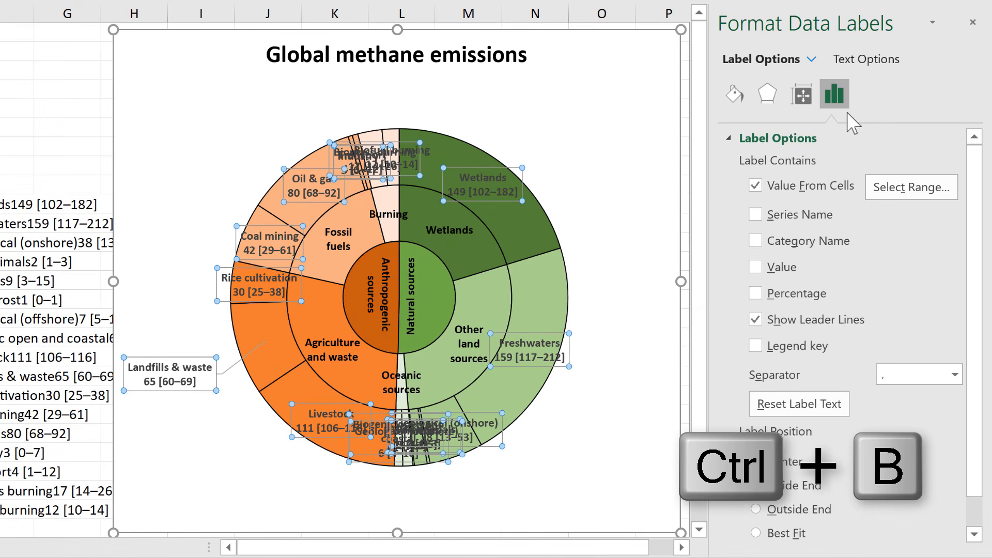
pyautogui.click(864, 61)
pyautogui.click(943, 296)
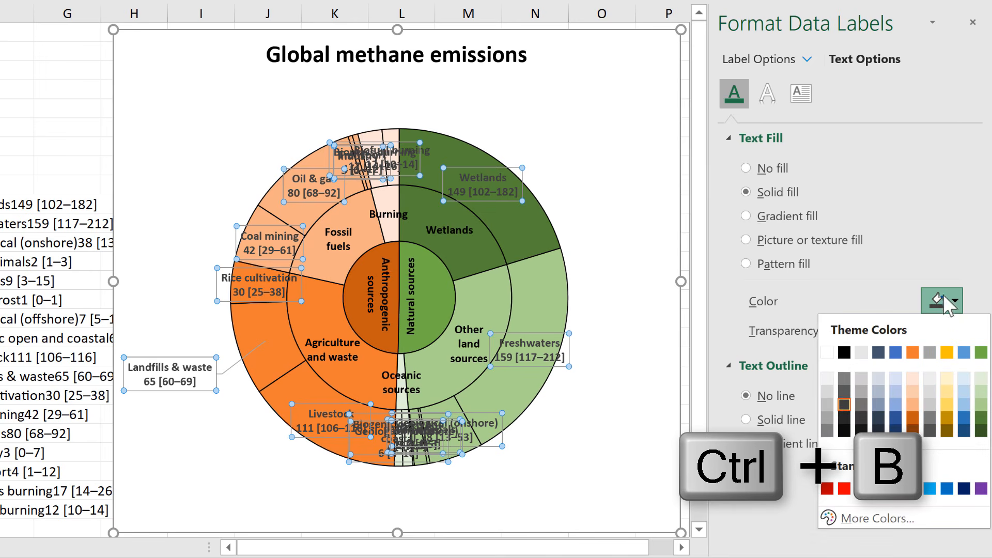
pyautogui.click(851, 354)
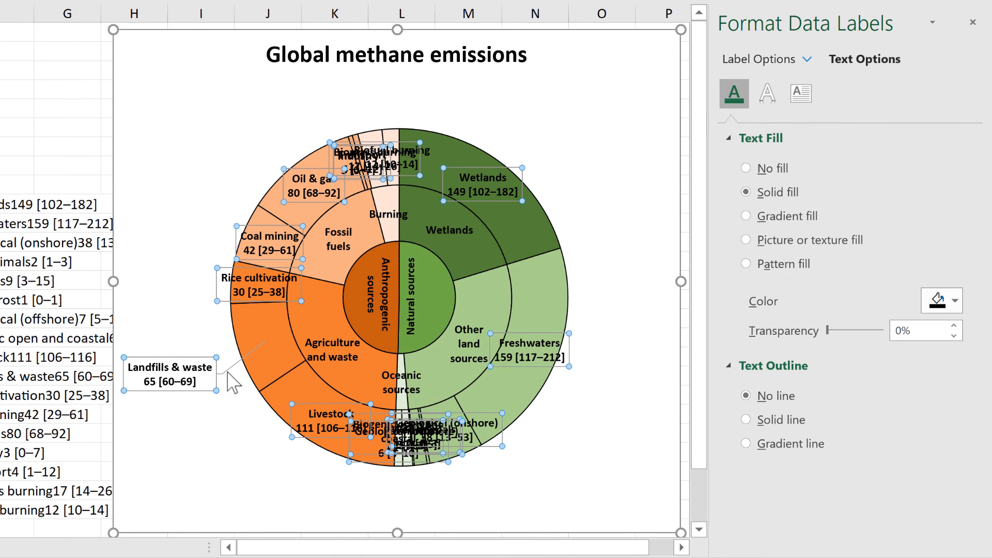
# Format the outer ring's leader lines as solid black lines 1.5 pt wide.
pyautogui.click(258, 345)
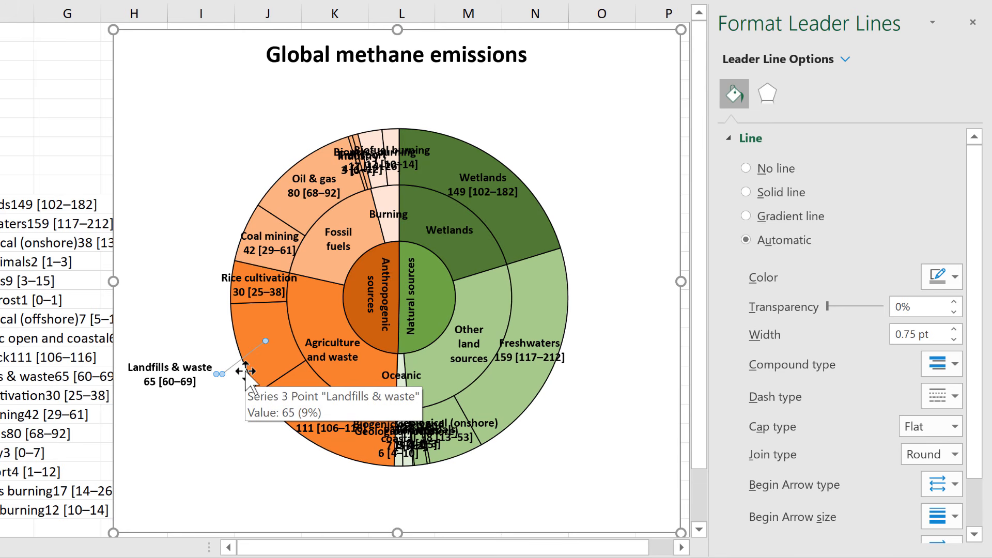
pyautogui.click(955, 277)
pyautogui.click(844, 329)
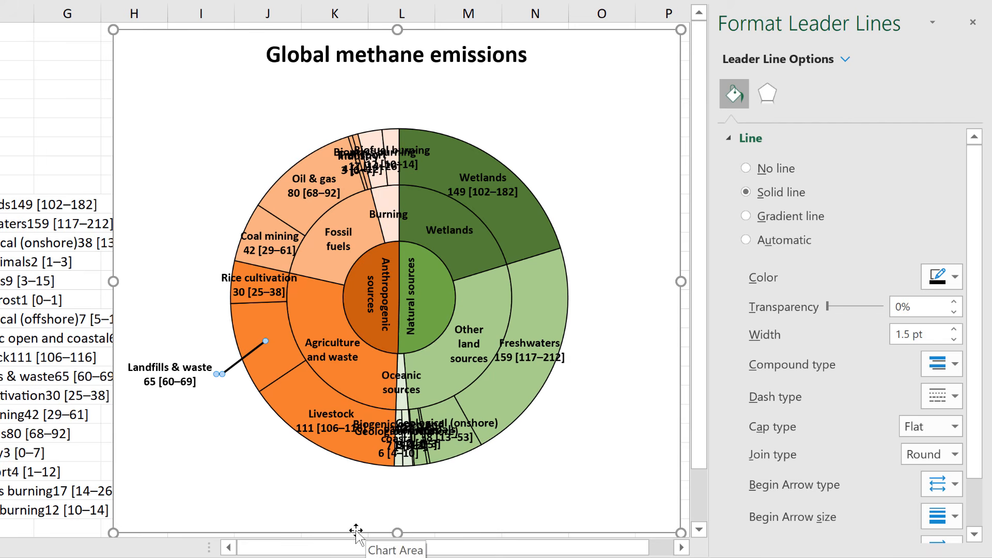
# Move the Rice cultivation, Coal mining, Oil & gas, Wetlands, Freshwaters and Livestock labels outside the ring beside their slices.
pyautogui.click(259, 286)
pyautogui.click(259, 285)
pyautogui.moveTo(264, 269); pyautogui.dragTo(182, 264)
pyautogui.click(270, 243)
pyautogui.moveTo(283, 226); pyautogui.dragTo(205, 203)
pyautogui.moveTo(318, 169); pyautogui.dragTo(243, 143)
pyautogui.moveTo(498, 166); pyautogui.dragTo(578, 138)
pyautogui.moveTo(527, 344); pyautogui.dragTo(602, 371)
pyautogui.moveTo(330, 416); pyautogui.dragTo(247, 454)
# Spread the Biofuel burning, Biomass burning, Industry and Transport labels outside the ring above their slices.
pyautogui.moveTo(395, 155); pyautogui.dragTo(450, 105)
pyautogui.moveTo(344, 160)
pyautogui.mouseDown()
pyautogui.moveTo(352, 102)
pyautogui.moveTo(385, 74)
pyautogui.mouseUp()
pyautogui.moveTo(455, 91); pyautogui.dragTo(468, 91)
pyautogui.moveTo(369, 146); pyautogui.dragTo(296, 120)
pyautogui.click(322, 95)
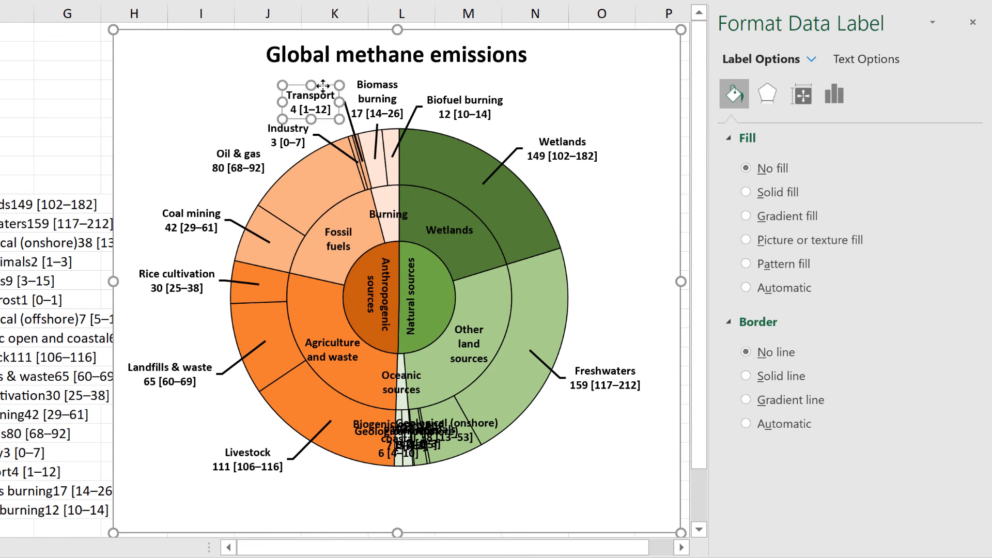
# Space out the Transport, Industry and Biomass burning labels above the ring so they no longer crowd each other.
pyautogui.moveTo(323, 86); pyautogui.dragTo(313, 79)
pyautogui.moveTo(301, 120); pyautogui.dragTo(303, 116)
pyautogui.moveTo(394, 75); pyautogui.dragTo(394, 69)
# Place the Biogenic open and coastal label outside the ring's lower left, widened to fit its name on one line, and raise the Livestock label.
pyautogui.click(463, 423)
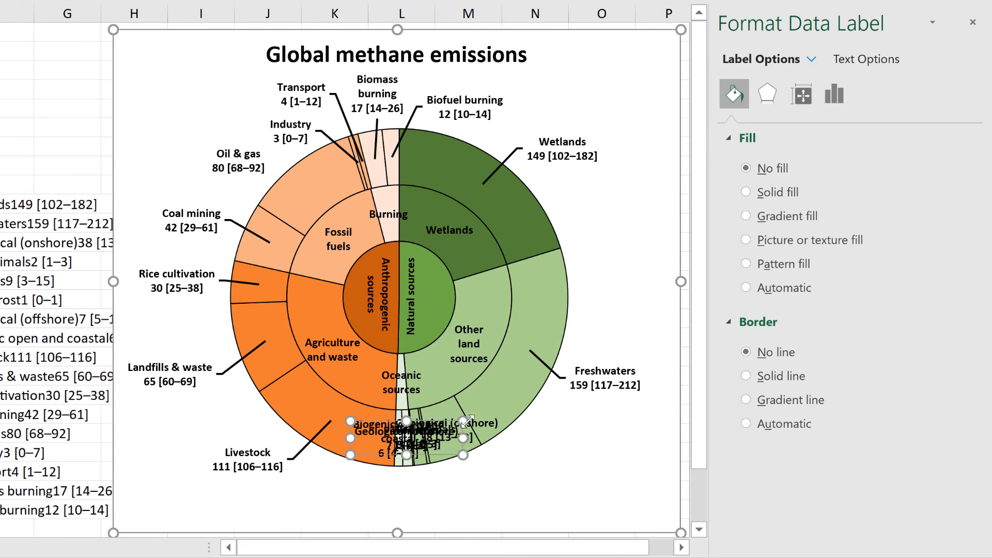
pyautogui.moveTo(373, 415); pyautogui.dragTo(253, 482)
pyautogui.moveTo(265, 443); pyautogui.dragTo(256, 420)
pyautogui.moveTo(290, 484); pyautogui.dragTo(305, 484)
pyautogui.moveTo(241, 505); pyautogui.dragTo(212, 500)
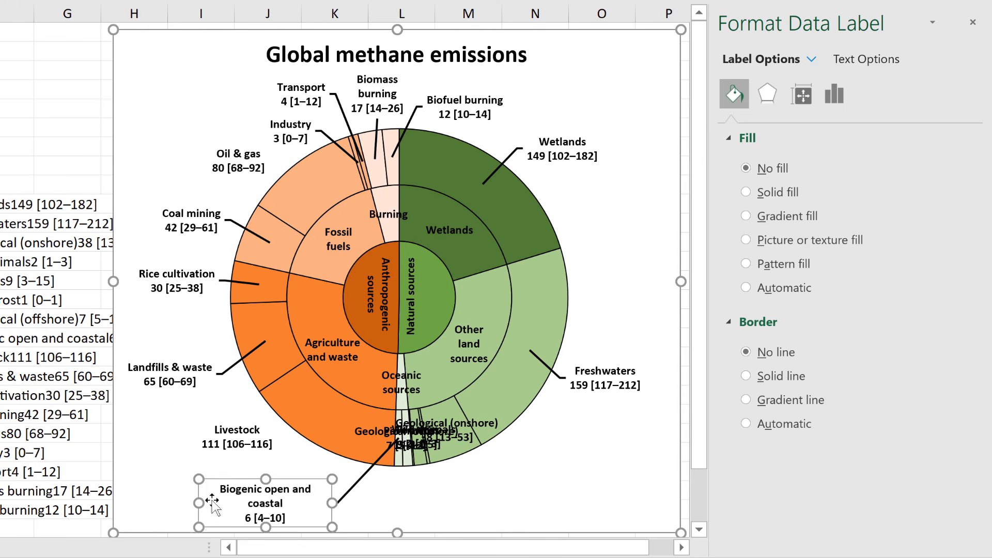
pyautogui.moveTo(332, 528); pyautogui.dragTo(350, 518)
pyautogui.moveTo(299, 488); pyautogui.dragTo(267, 479)
# Arrange the Geological (offshore) and Permafrost labels below the ring, with the Biogenic open and coastal label slightly above them.
pyautogui.moveTo(371, 431); pyautogui.dragTo(416, 504)
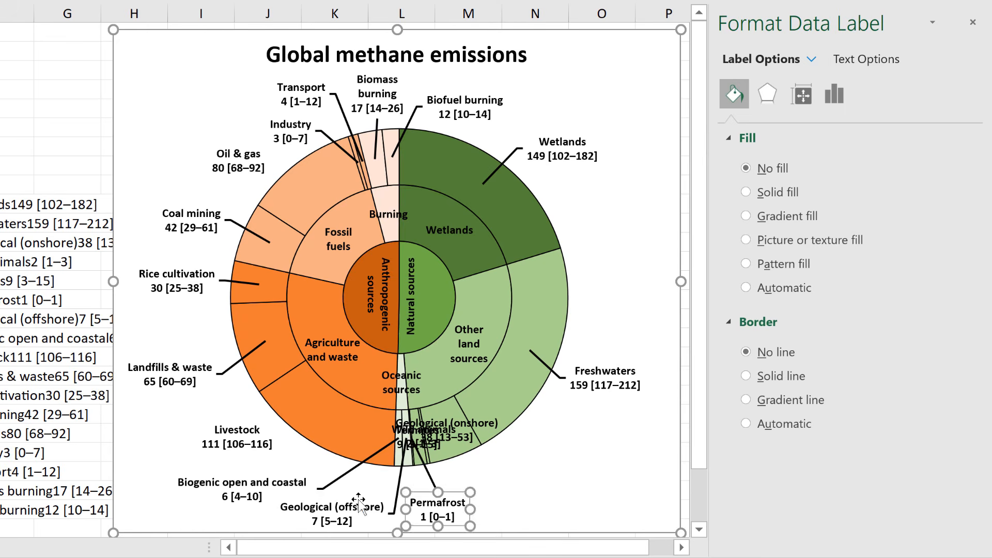
pyautogui.moveTo(356, 500); pyautogui.dragTo(324, 497)
pyautogui.moveTo(269, 472); pyautogui.dragTo(277, 463)
pyautogui.moveTo(455, 492); pyautogui.dragTo(418, 497)
# Move the Geological (onshore), Wild animals and Termites labels outside the ring, staggered below their slices at the lower right.
pyautogui.moveTo(425, 443); pyautogui.dragTo(468, 523)
pyautogui.click(449, 432)
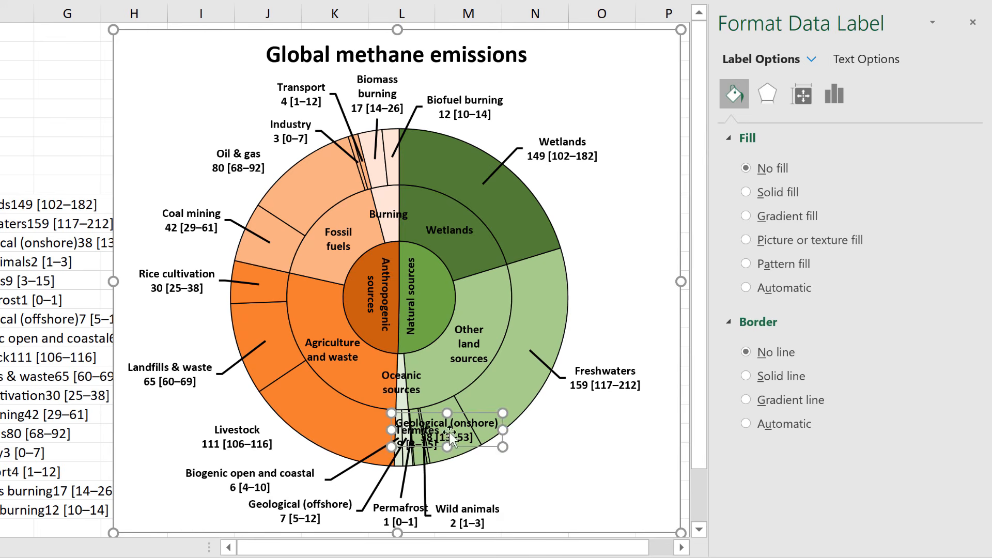
pyautogui.moveTo(449, 432); pyautogui.dragTo(553, 457)
pyautogui.moveTo(439, 449); pyautogui.dragTo(564, 502)
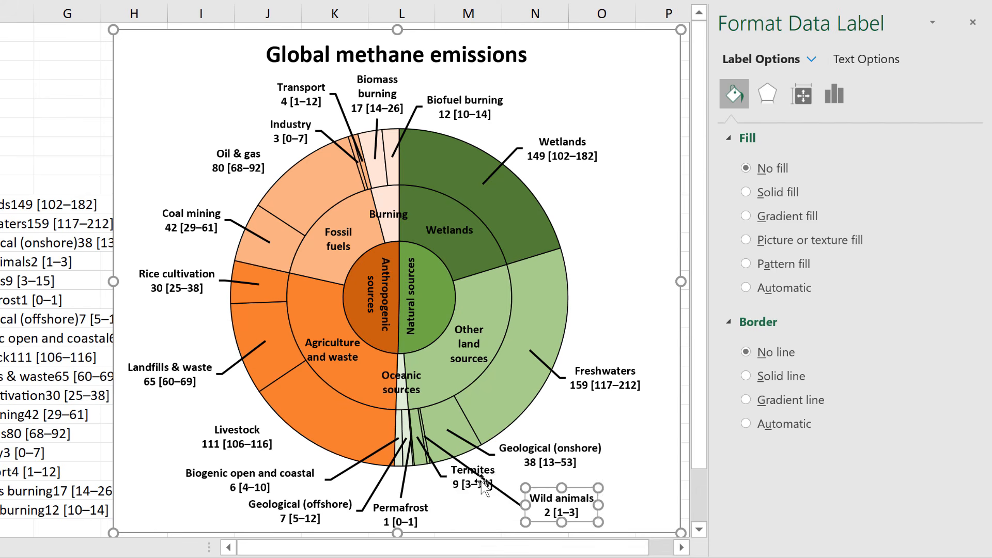
pyautogui.moveTo(481, 484)
pyautogui.mouseDown()
pyautogui.moveTo(472, 515)
pyautogui.moveTo(479, 497)
pyautogui.mouseUp()
pyautogui.moveTo(546, 497); pyautogui.dragTo(494, 469)
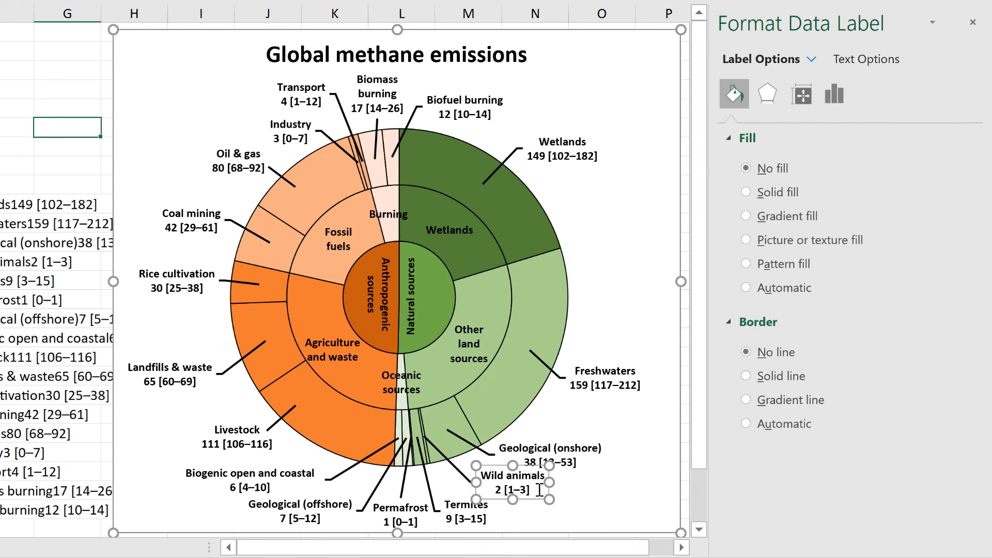